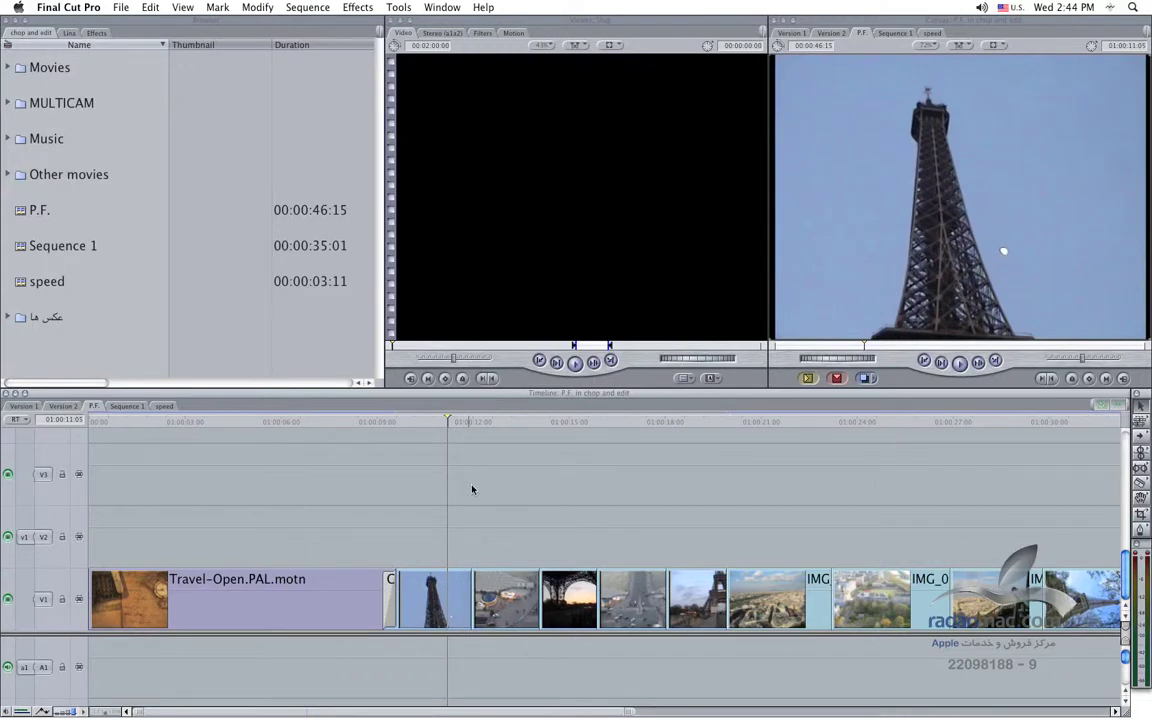
Open Sequence Settings for P.F. from the Sequence menu and move the dialog aside
left_click(307, 7)
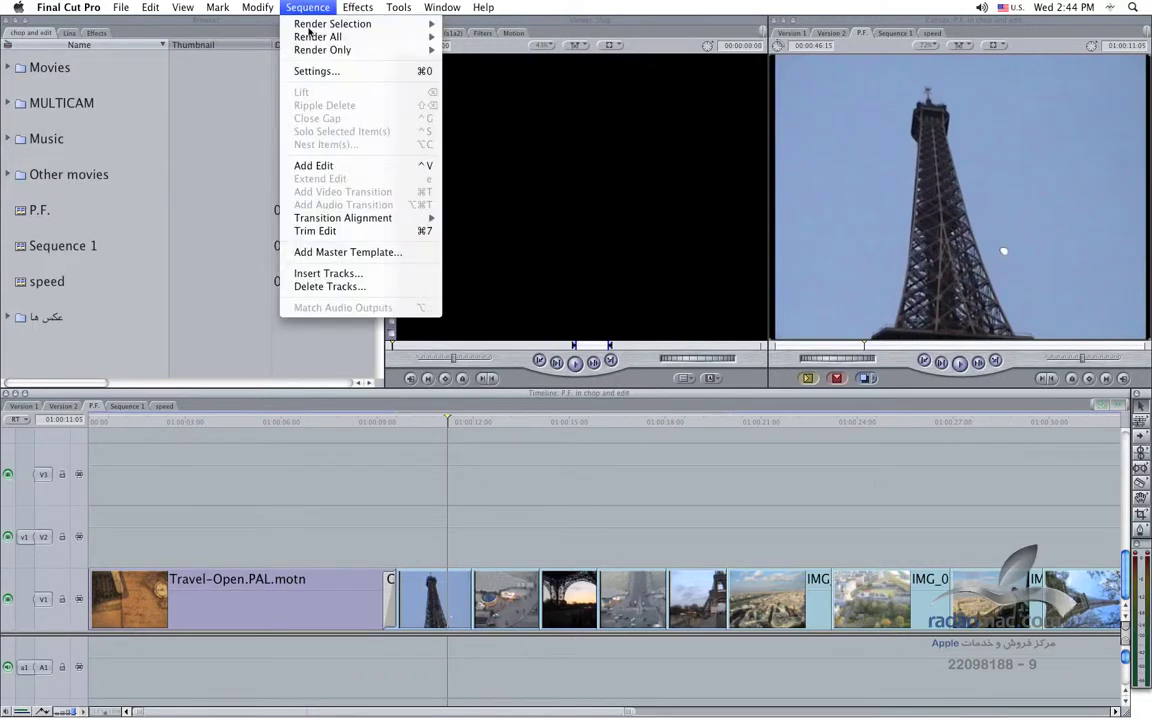
left_click(428, 72)
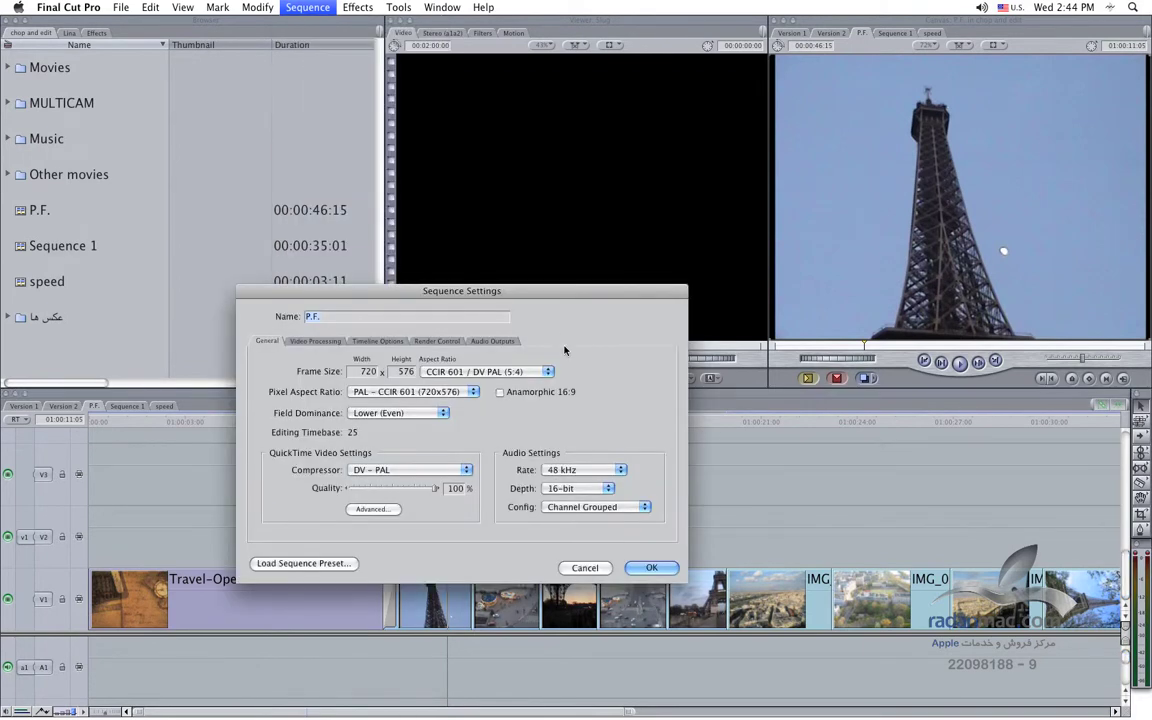
left_click_drag(629, 296, 575, 260)
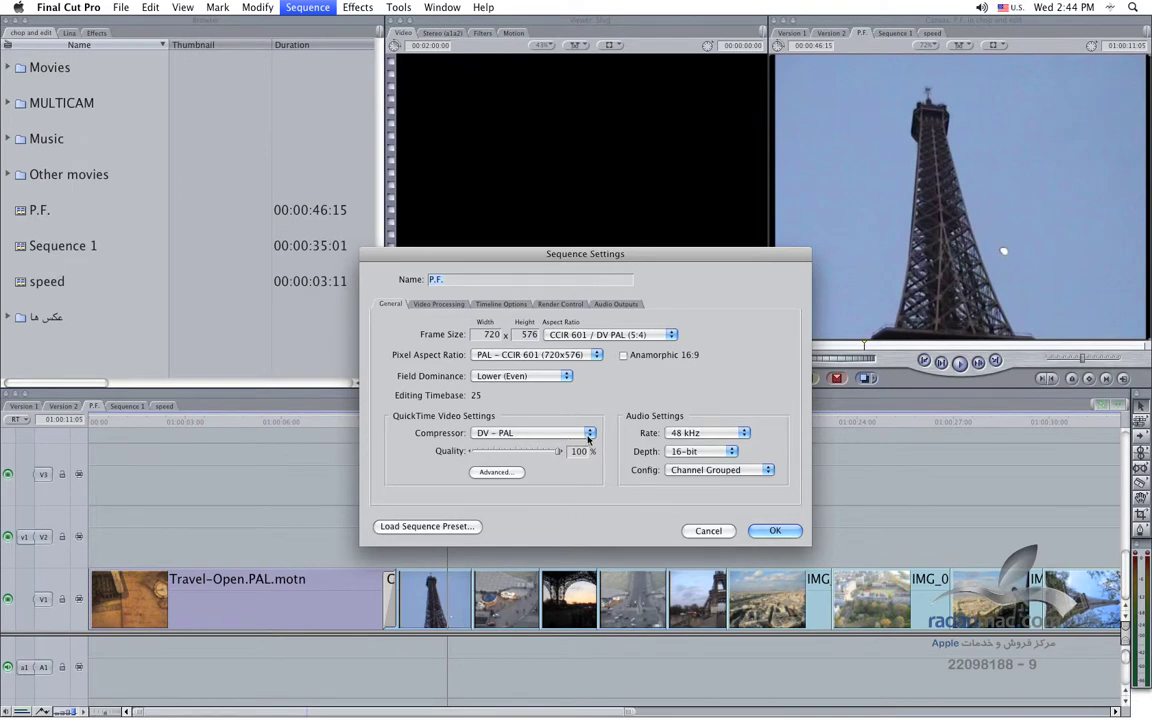
left_click(589, 436)
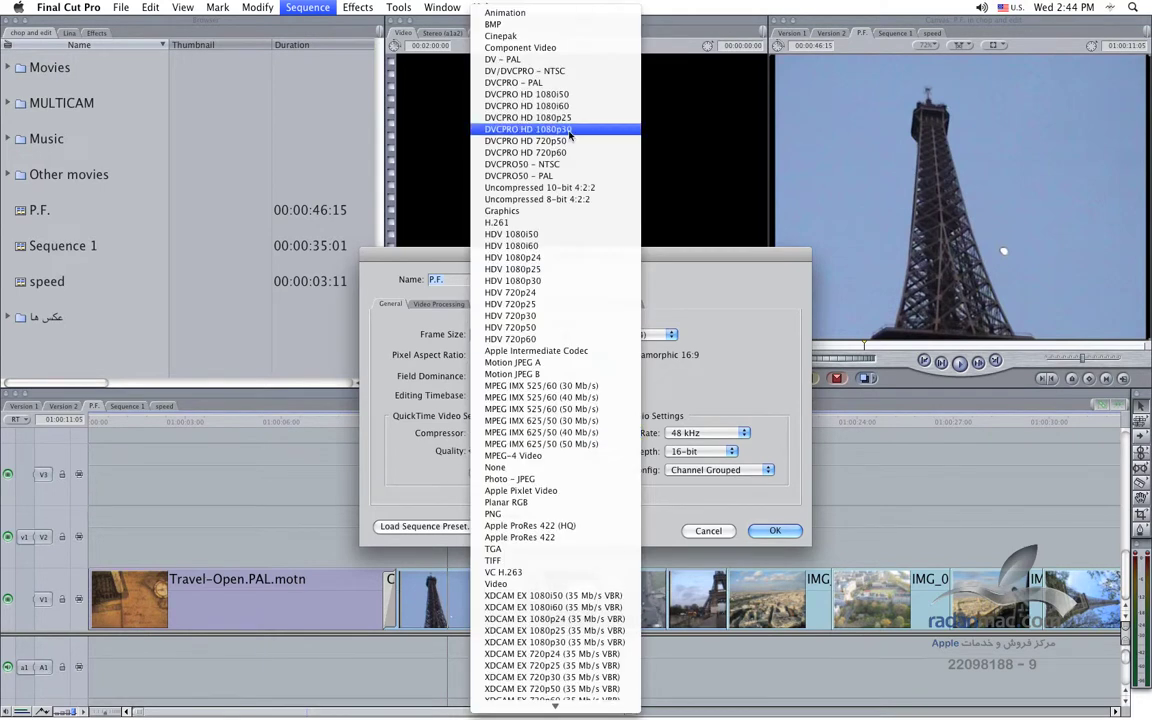
scroll(555, 700, "down", 10)
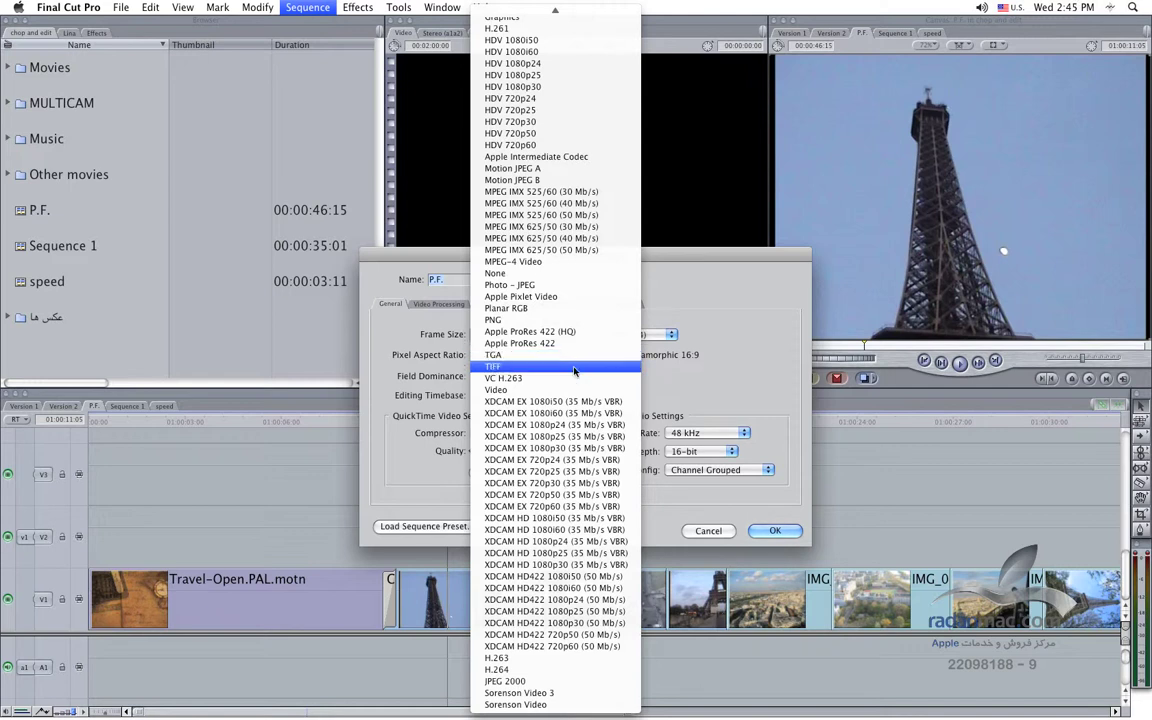
mouse_move(568, 6)
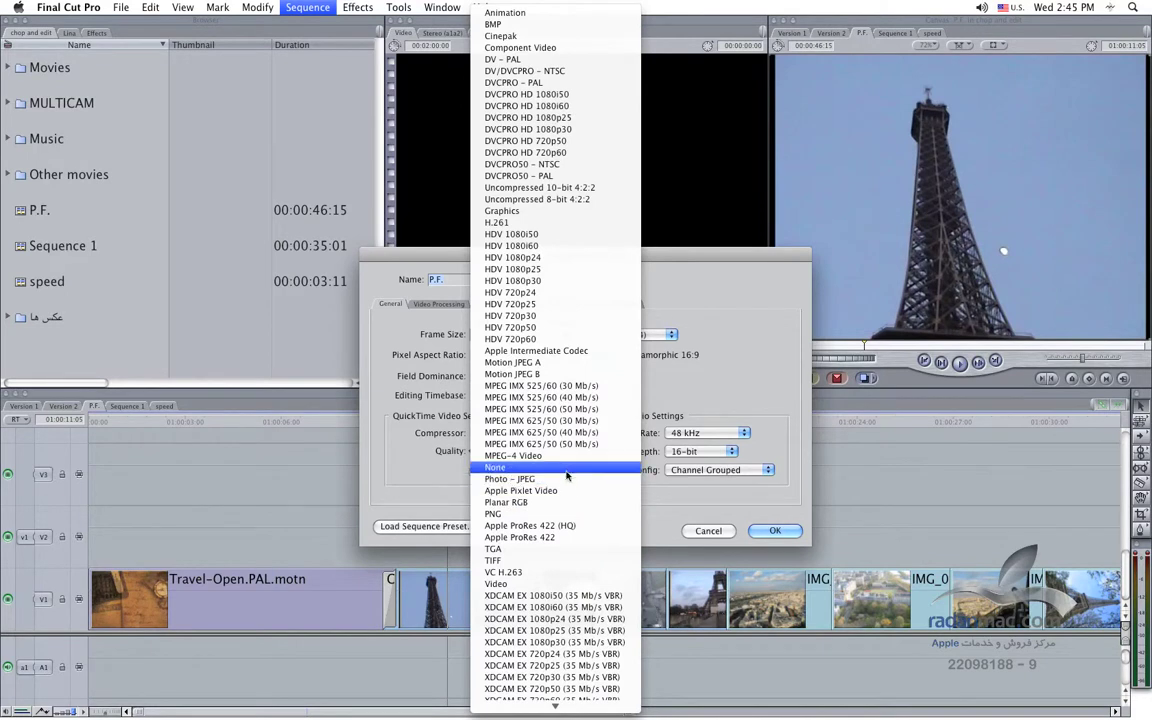
mouse_move(555, 705)
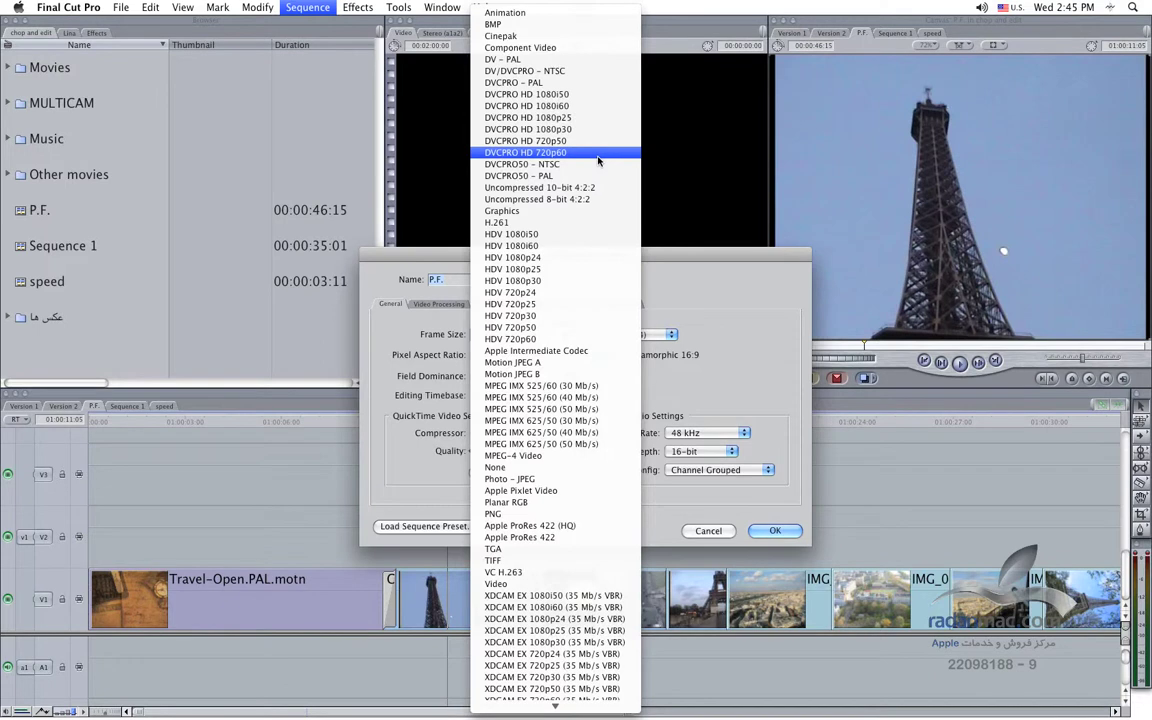
left_click(686, 259)
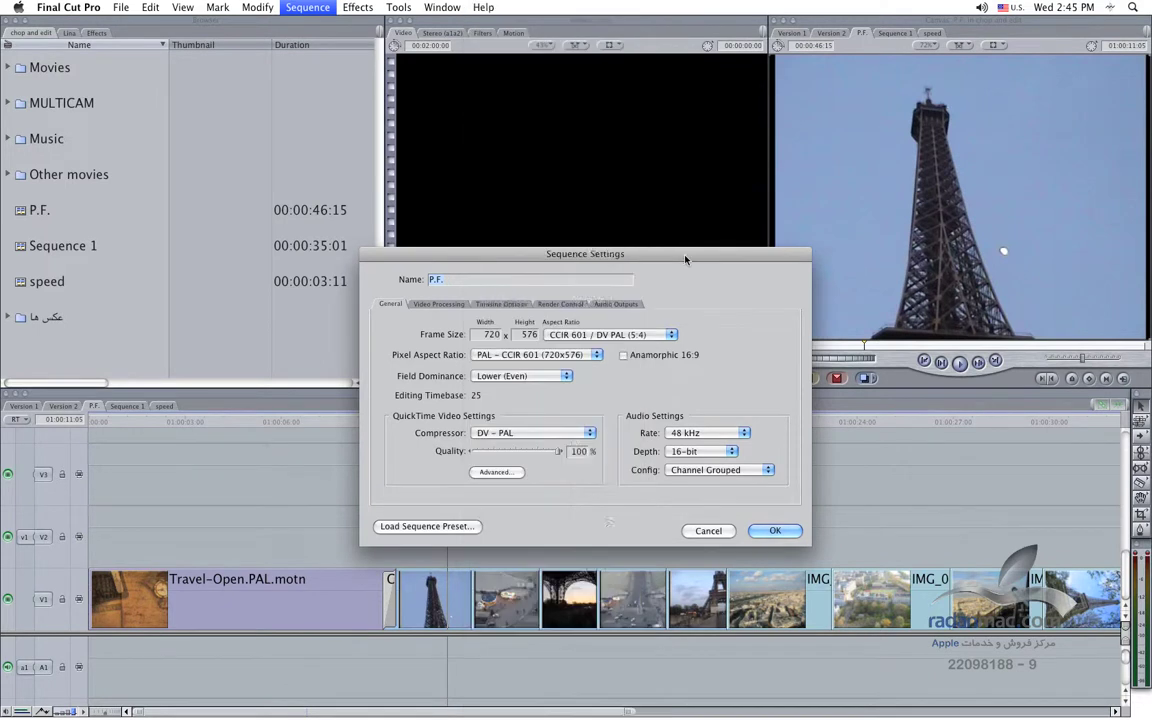
left_click_drag(686, 259, 582, 224)
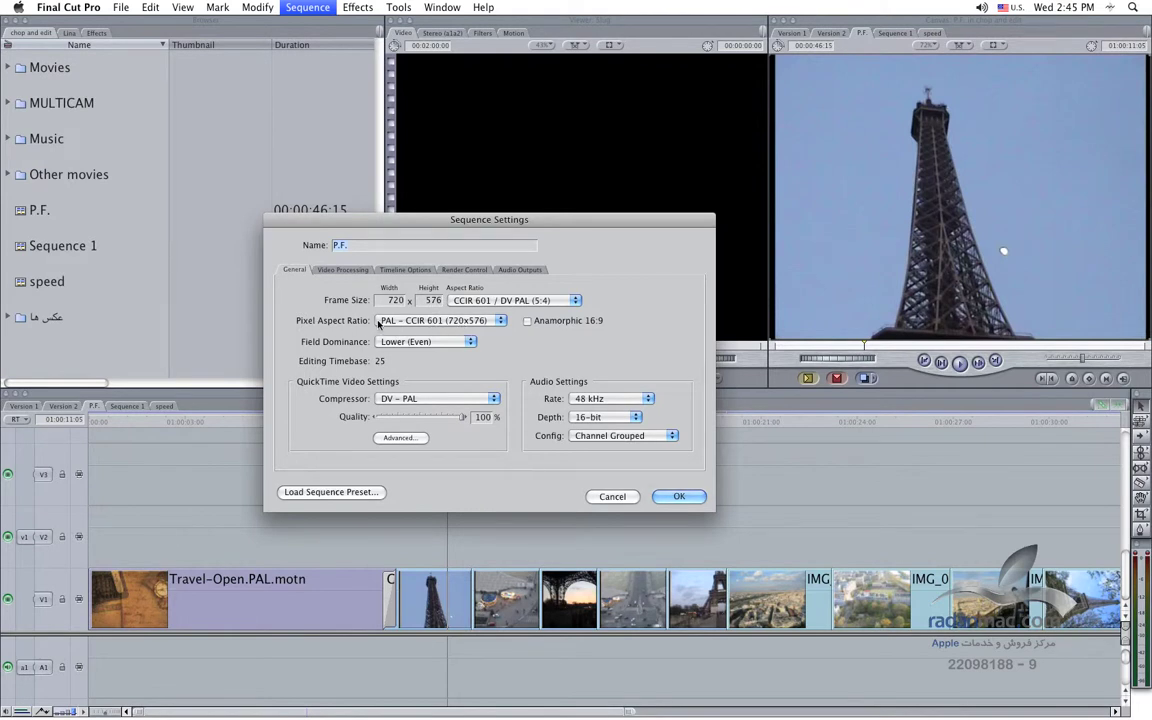
left_click(455, 341)
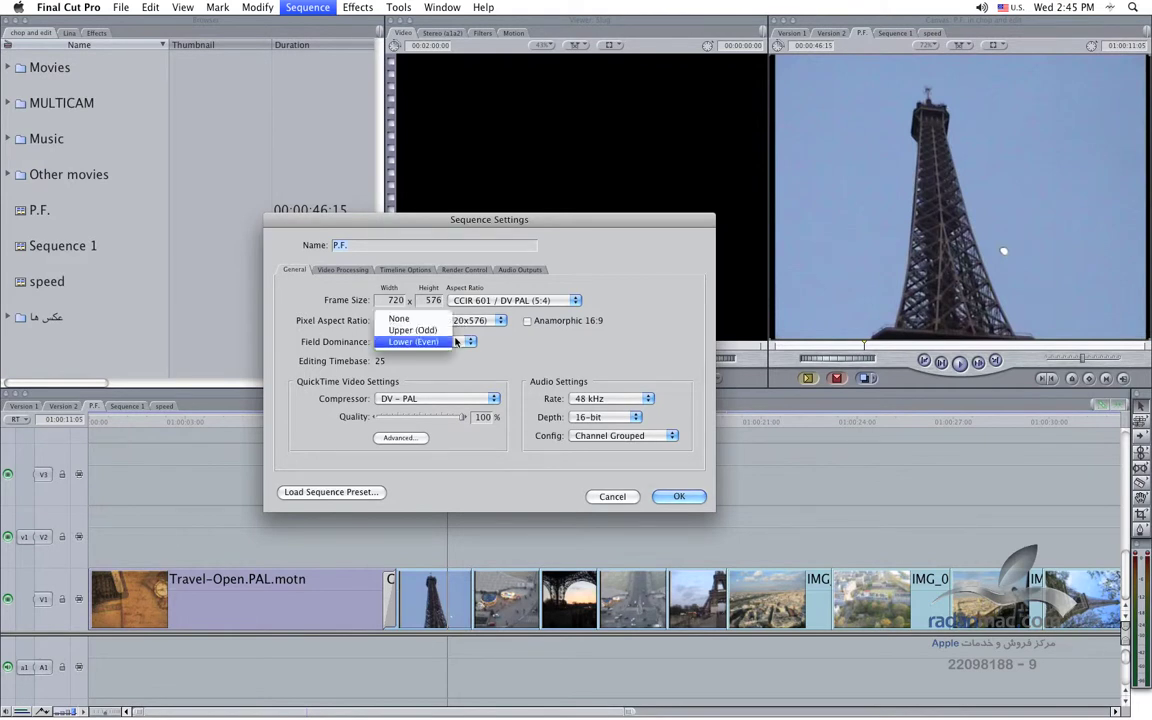
left_click(413, 341)
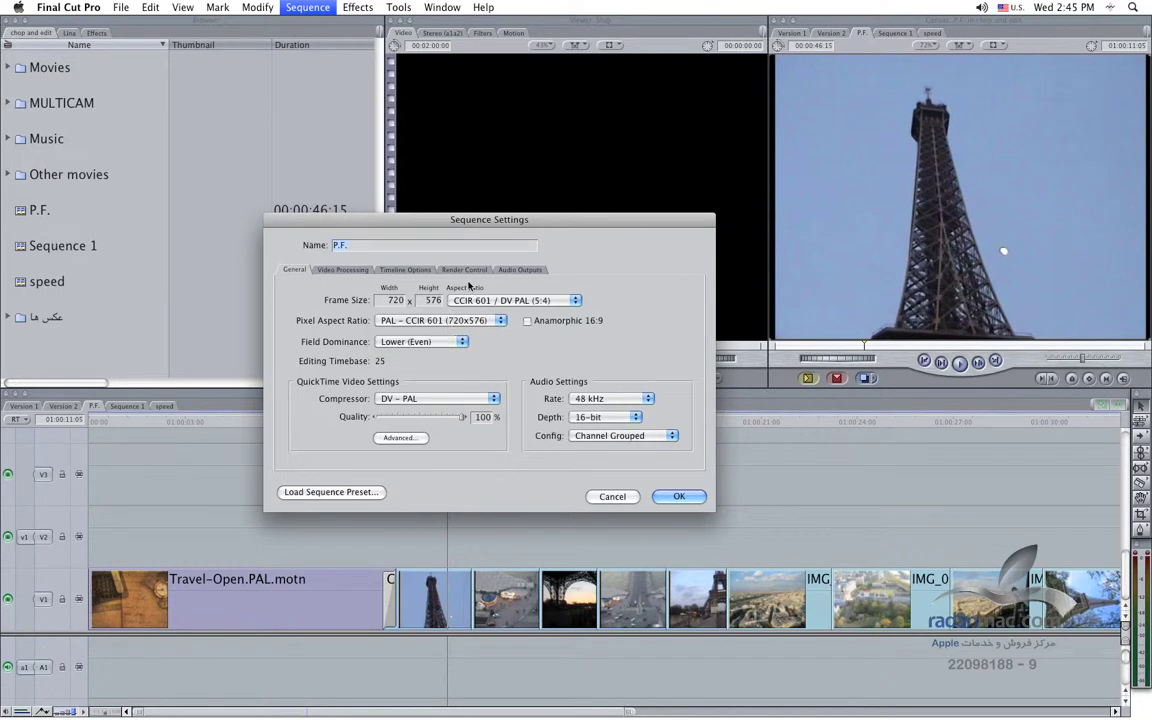
mouse_move(420, 216)
left_mouse_down()
mouse_move(471, 227)
mouse_move(341, 196)
left_mouse_up()
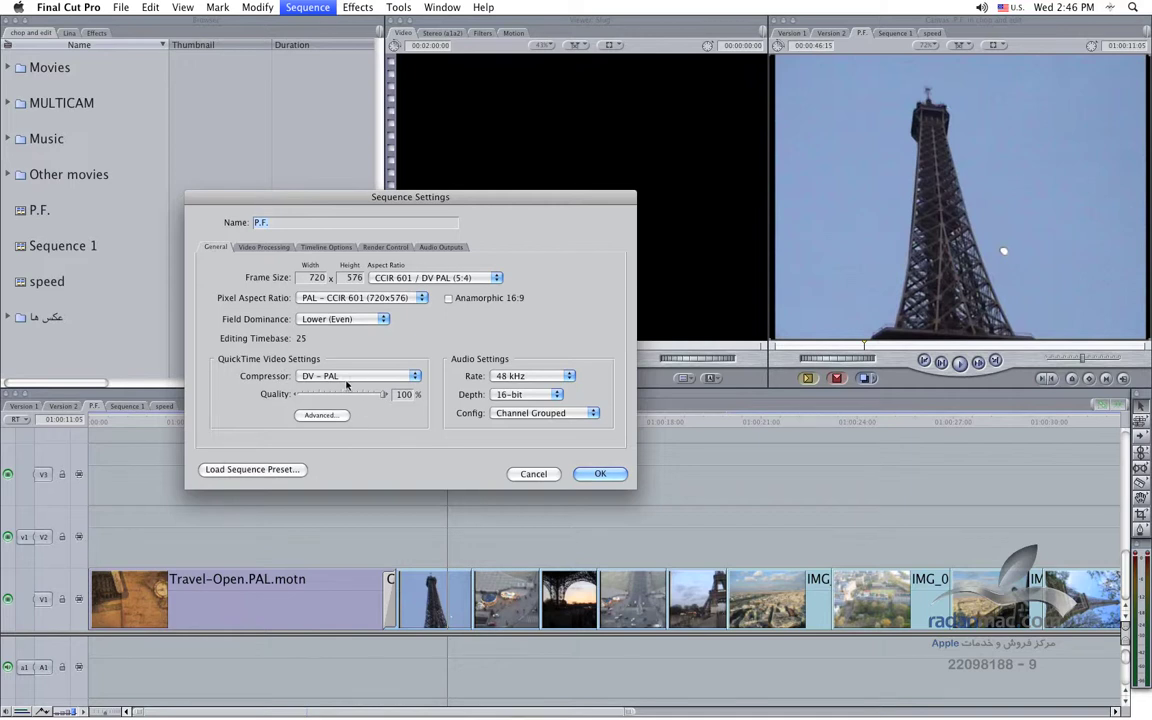
Choose DVCPRO - PAL in the P.F. Compressor list, recheck it, and reposition the dialog
left_click(400, 377)
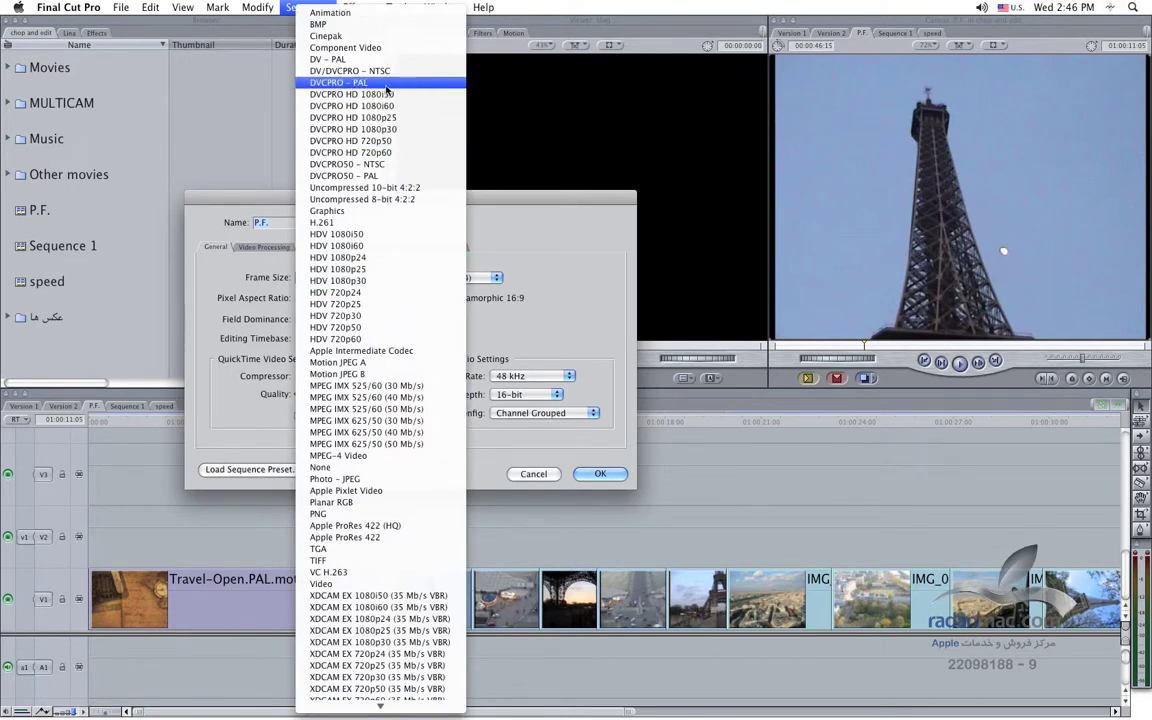
left_click(346, 84)
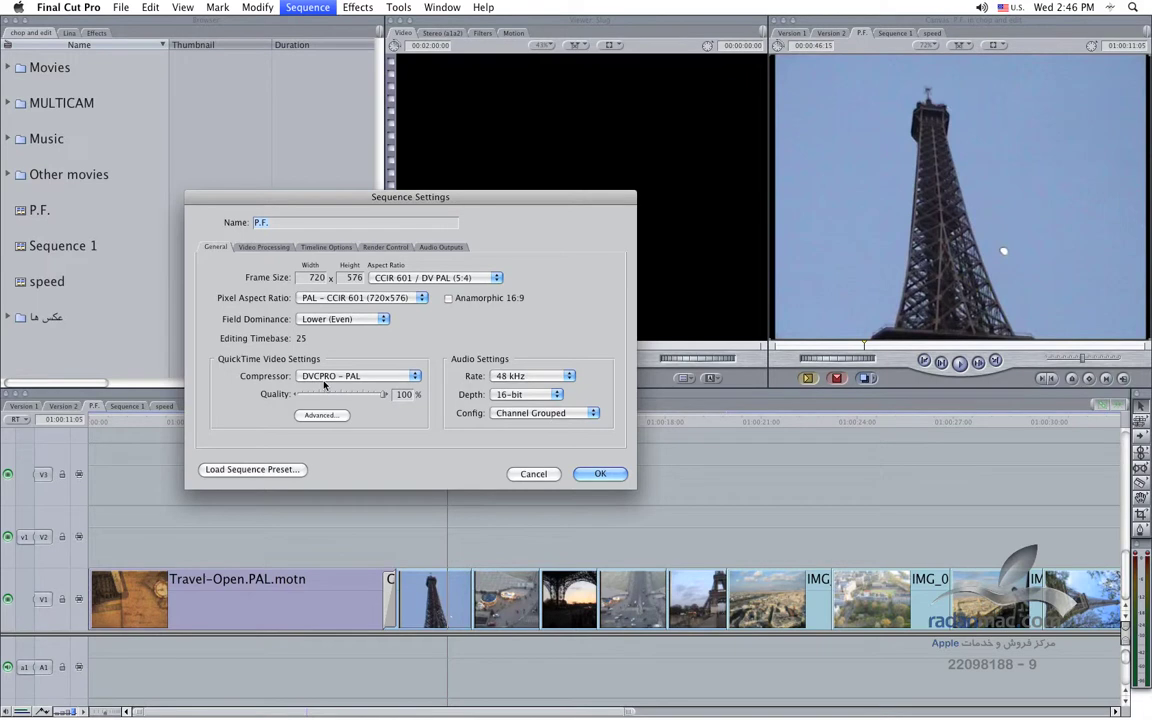
left_click(324, 383)
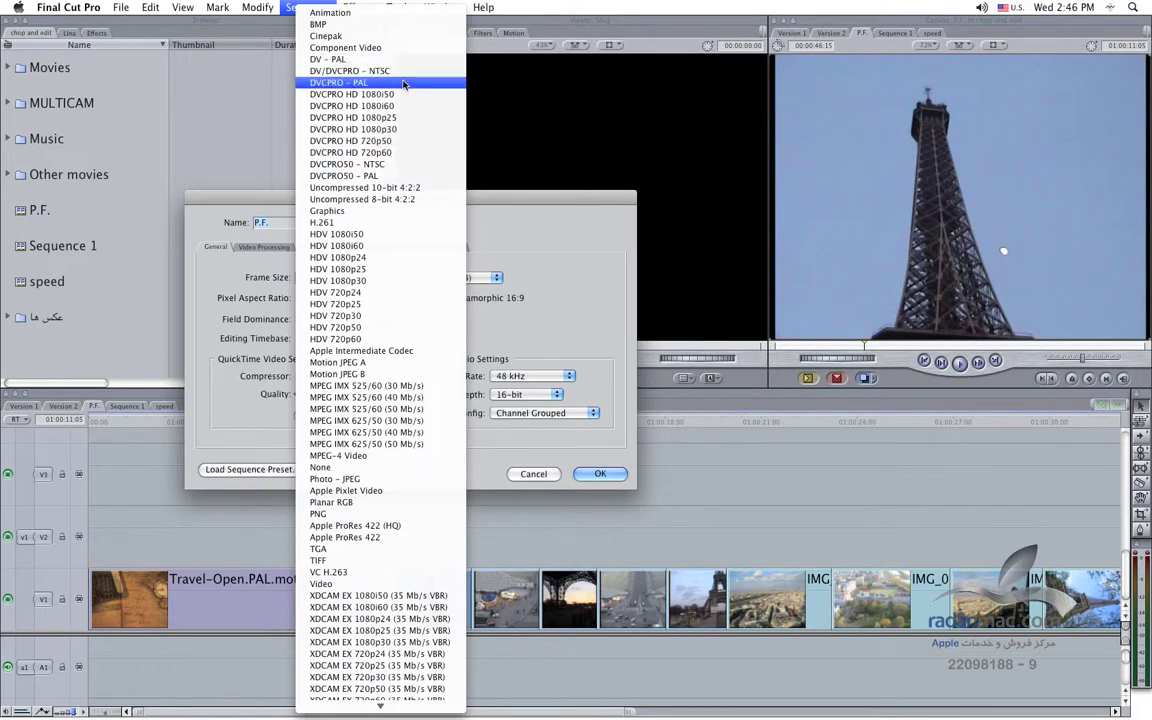
left_click(518, 241)
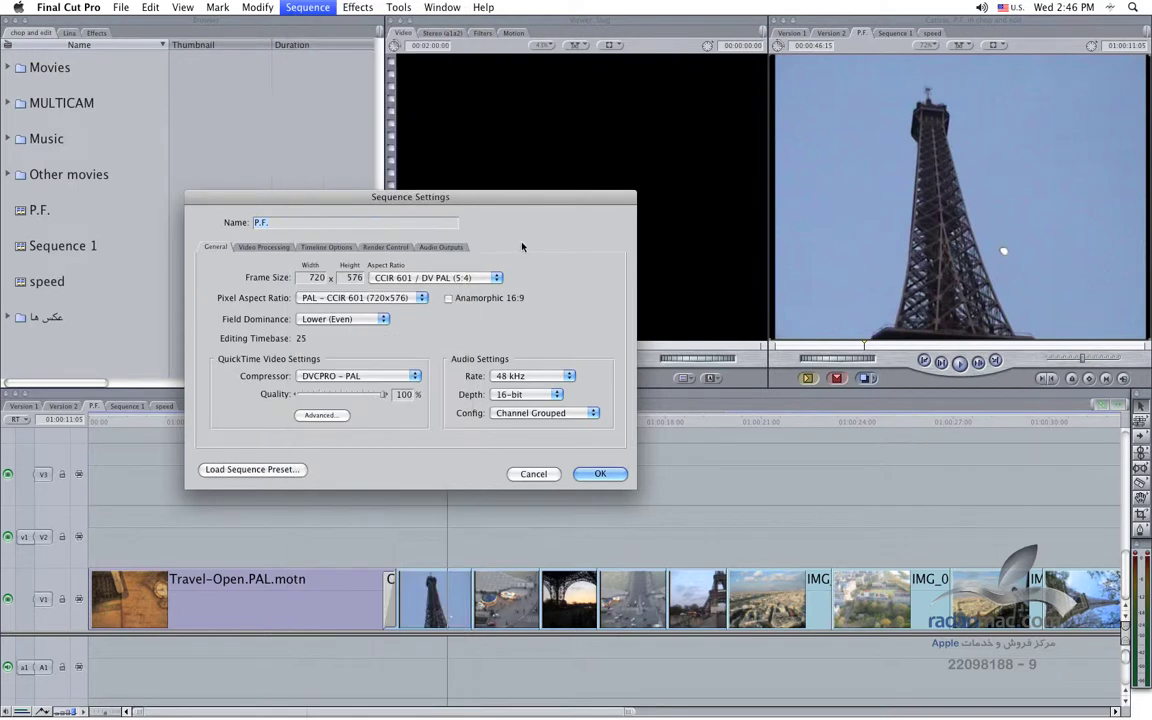
mouse_move(430, 203)
left_mouse_down()
mouse_move(443, 263)
mouse_move(475, 273)
left_mouse_up()
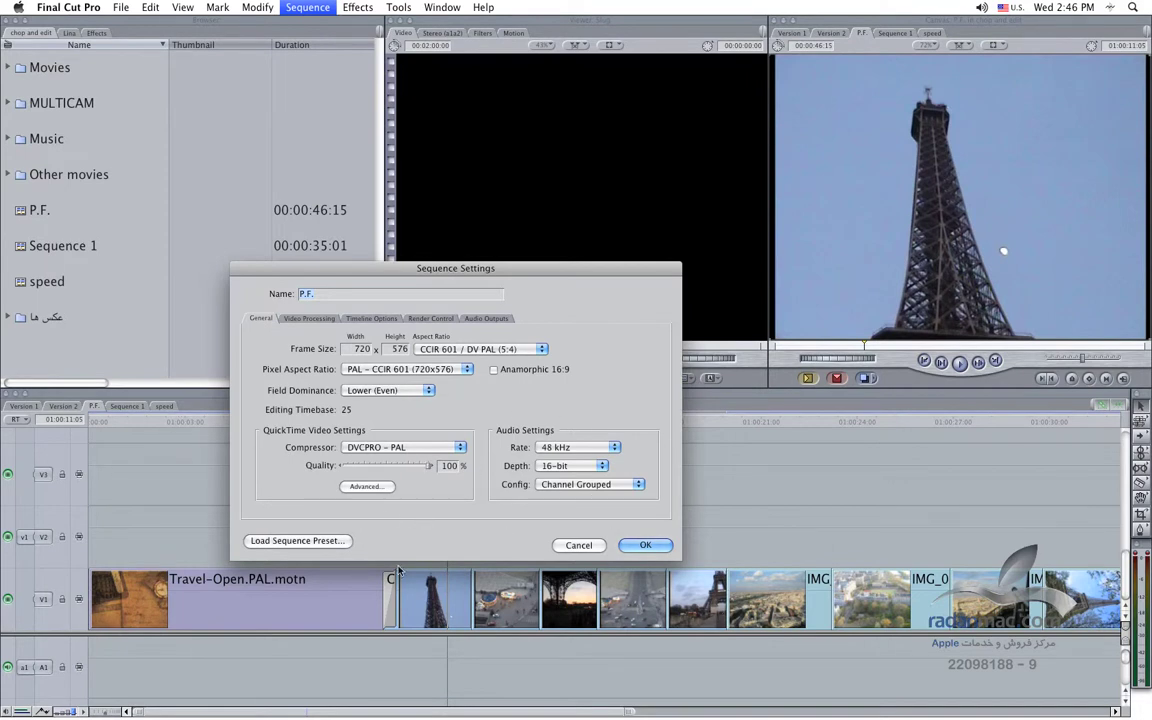
Switch the P.F. compressor back to DV - PAL and confirm the settings with OK
left_click(413, 449)
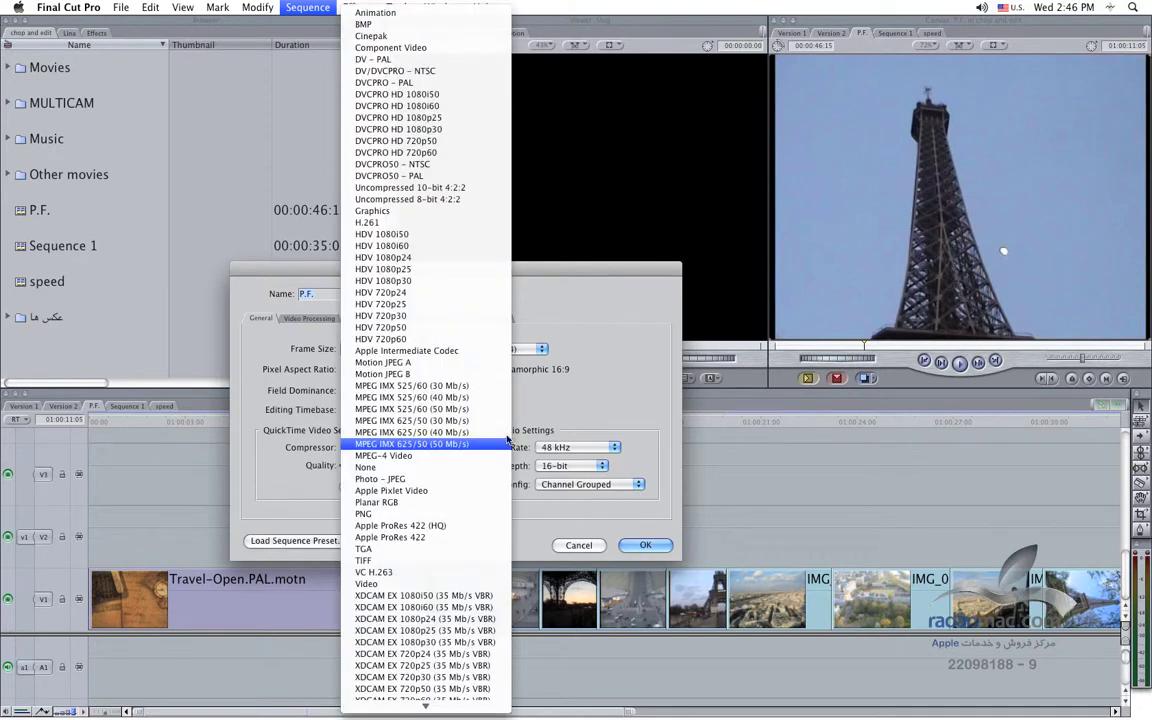
left_click(443, 59)
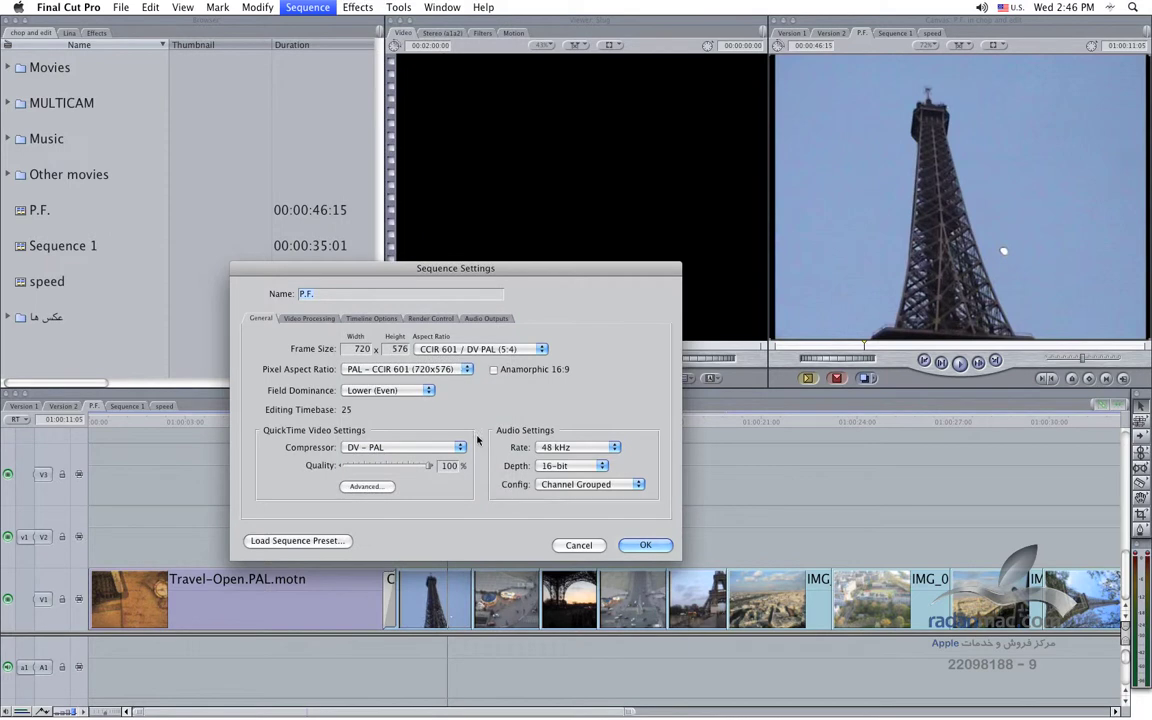
left_click_drag(393, 273, 330, 238)
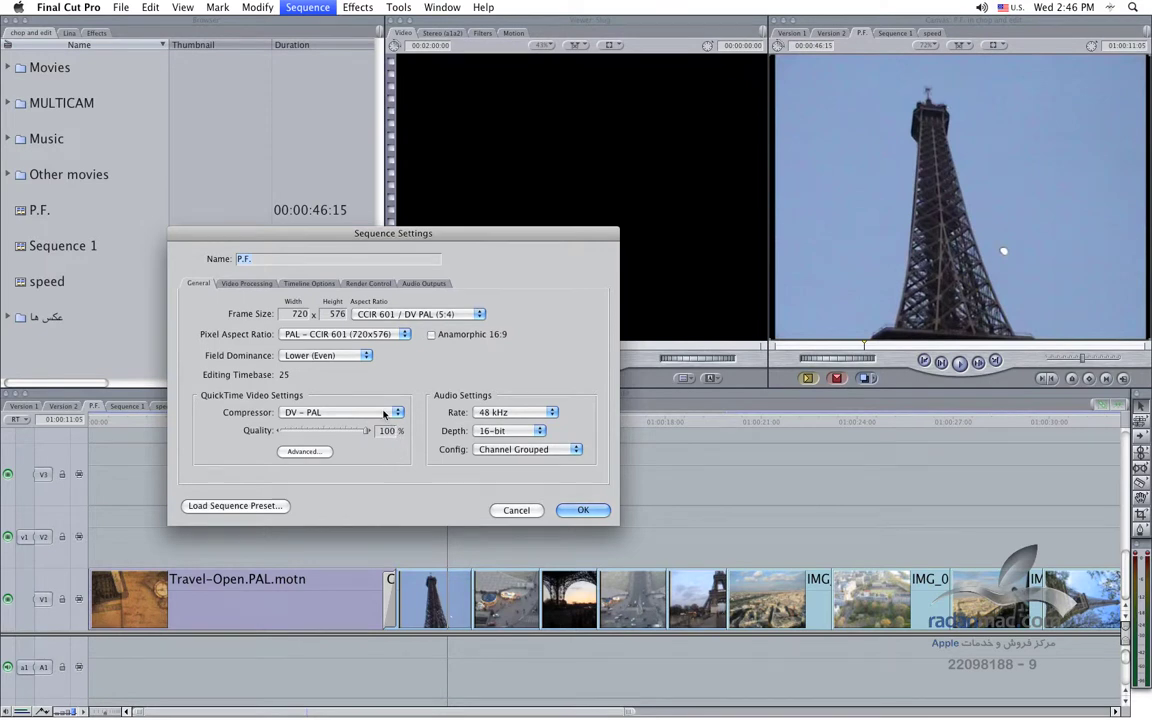
left_click(384, 413)
left_click(338, 62)
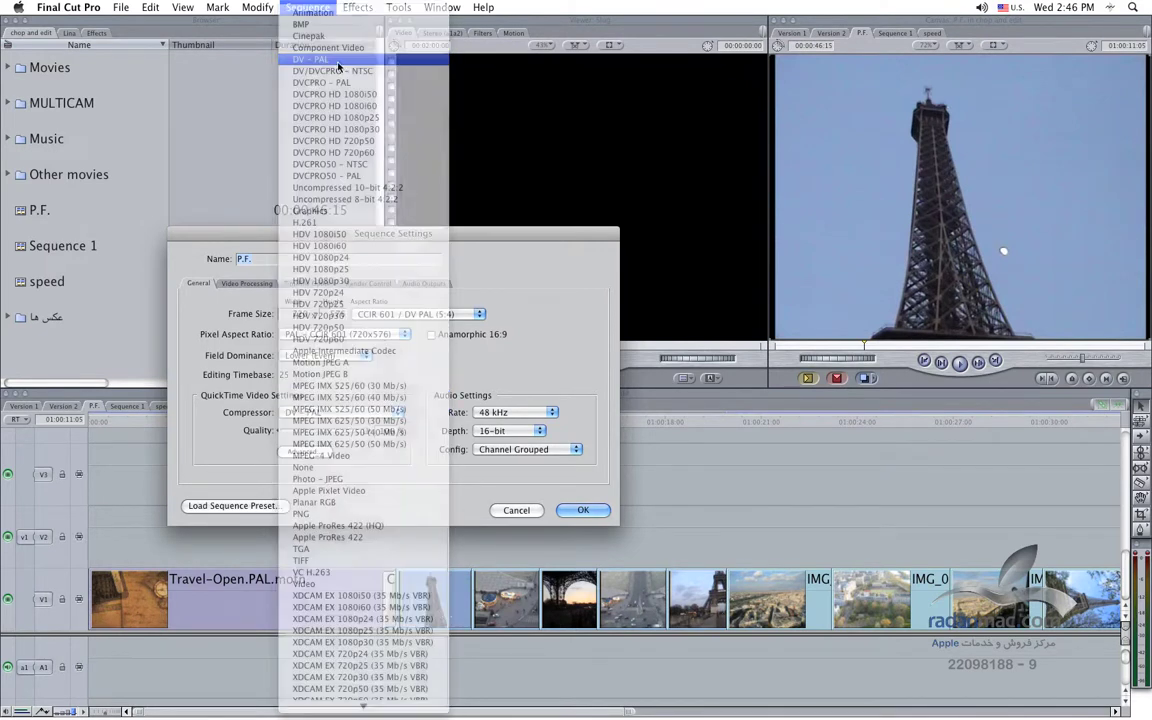
left_click(583, 510)
Scrub and play the P.F. edit, then reopen its Sequence Settings with Cmd-0
left_click_drag(484, 421, 431, 425)
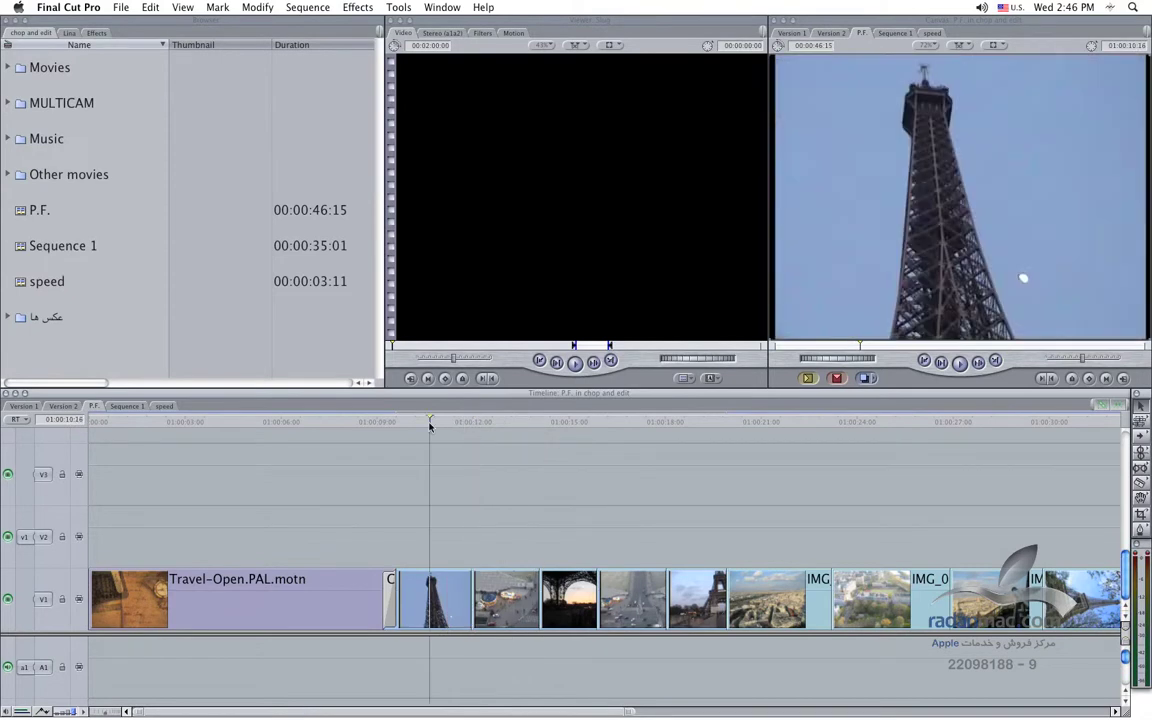
key("space")
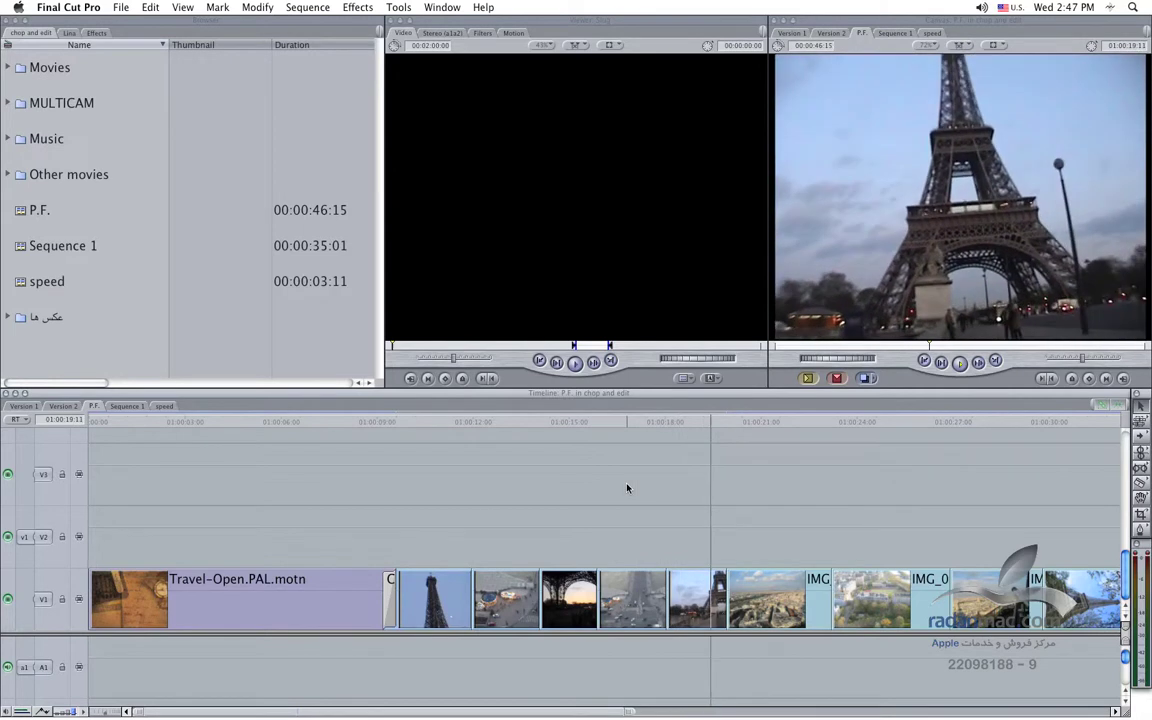
key("super+0")
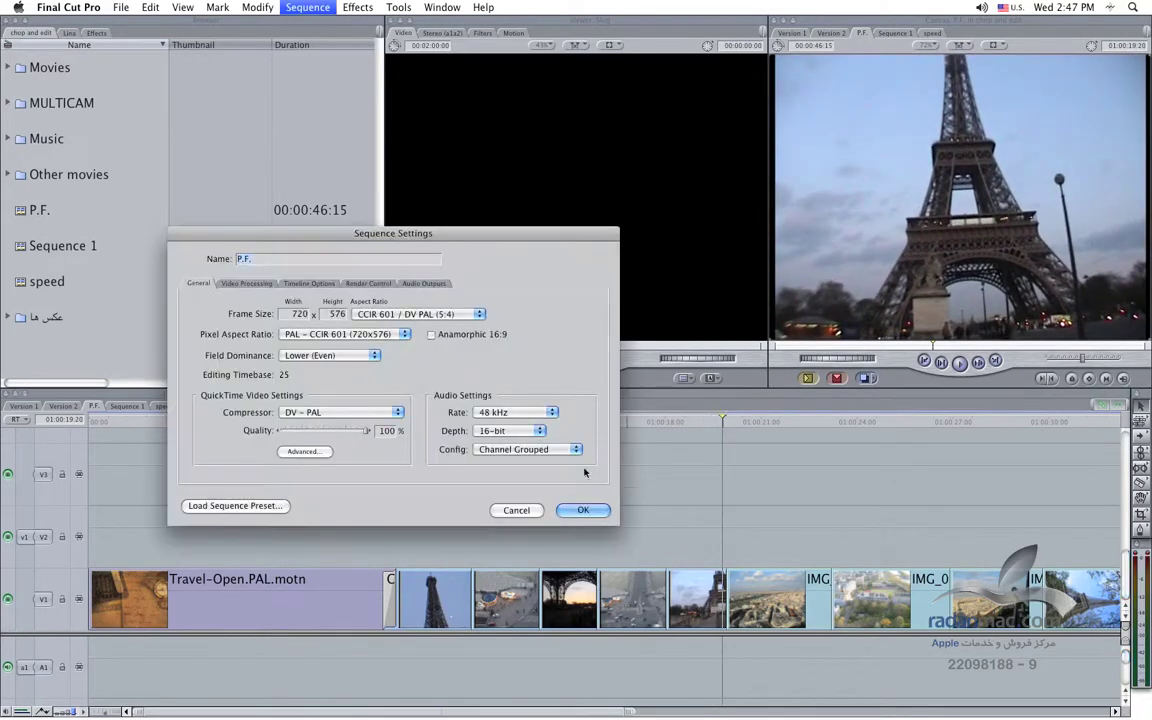
Apply DVCPRO - PAL as the P.F. compressor and move the playhead back to the street scene
left_click(345, 413)
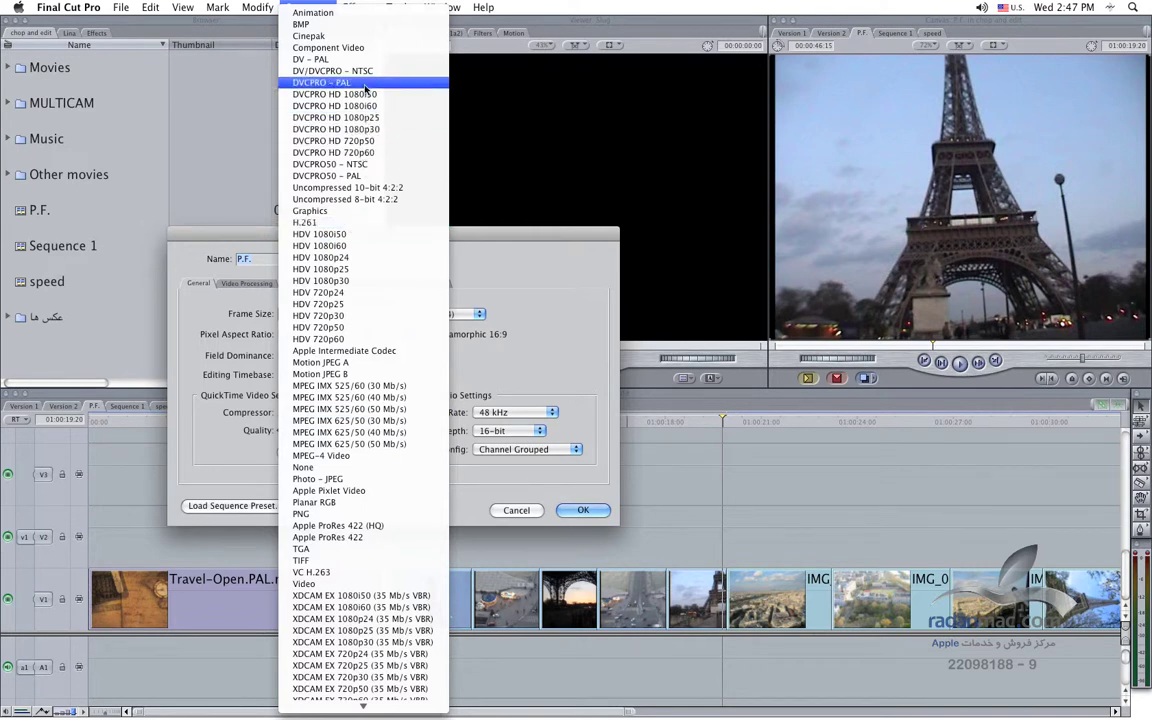
left_click(330, 82)
left_click(583, 510)
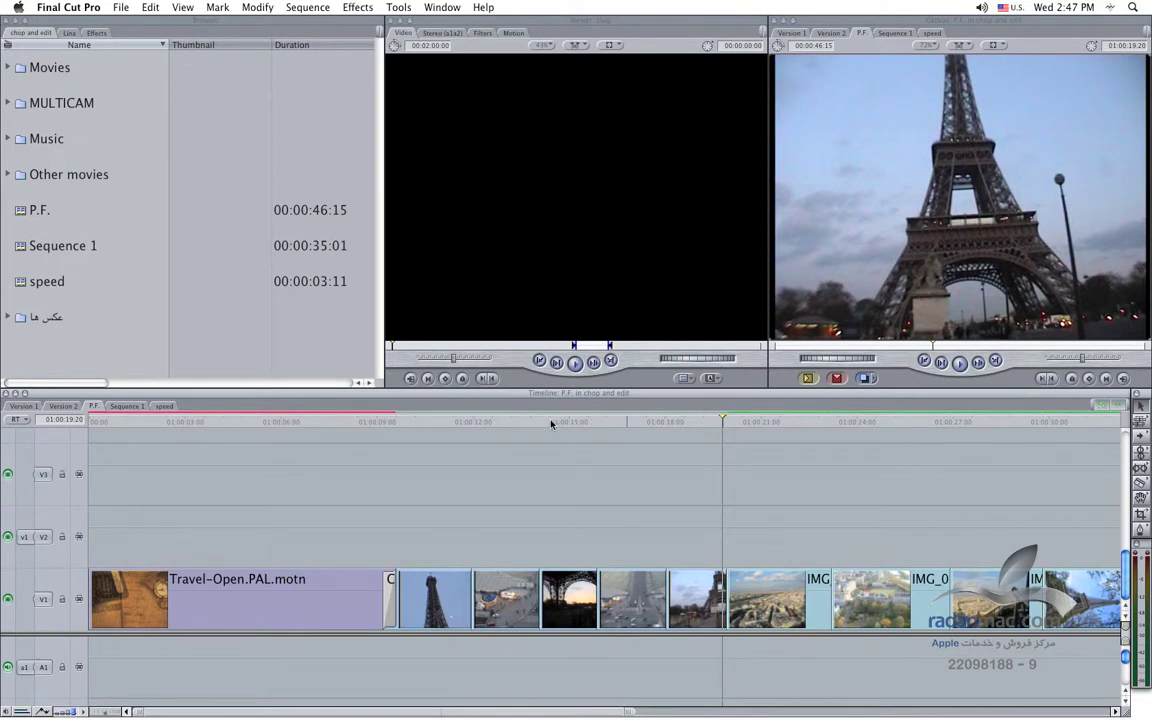
left_click_drag(550, 424, 516, 424)
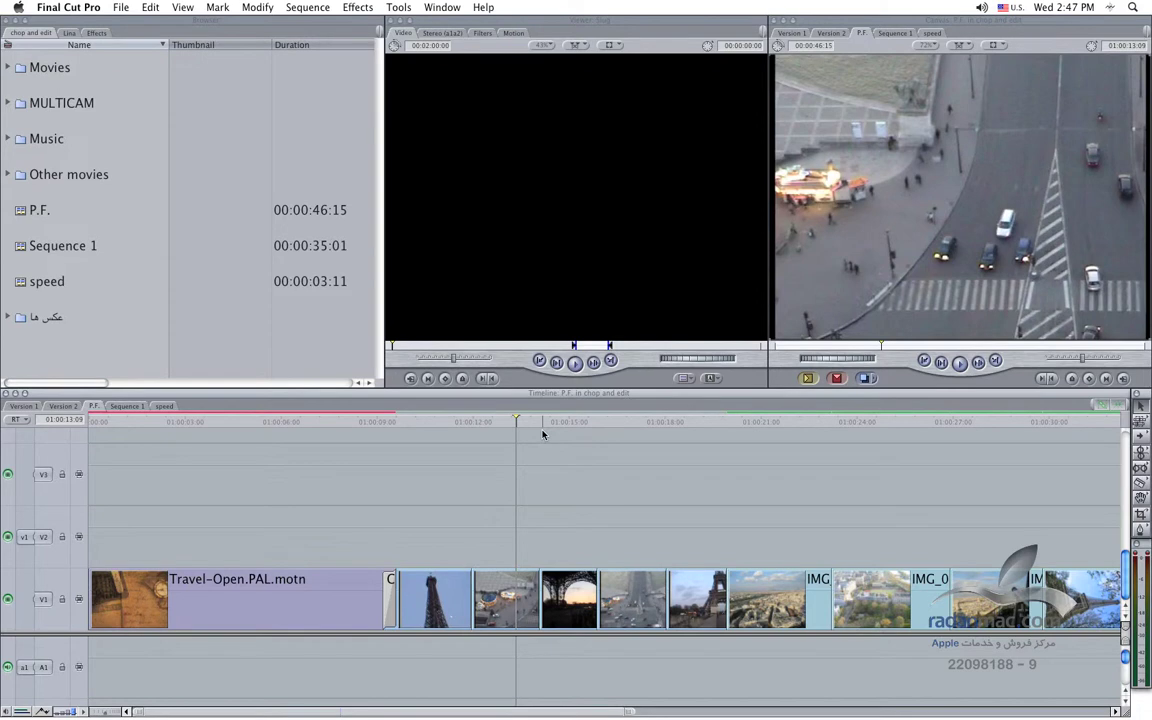
Check P.F.'s DVCPRO PAL 720×576 settings, cancel, and park on the Eiffel Tower arch shot
key("super+0")
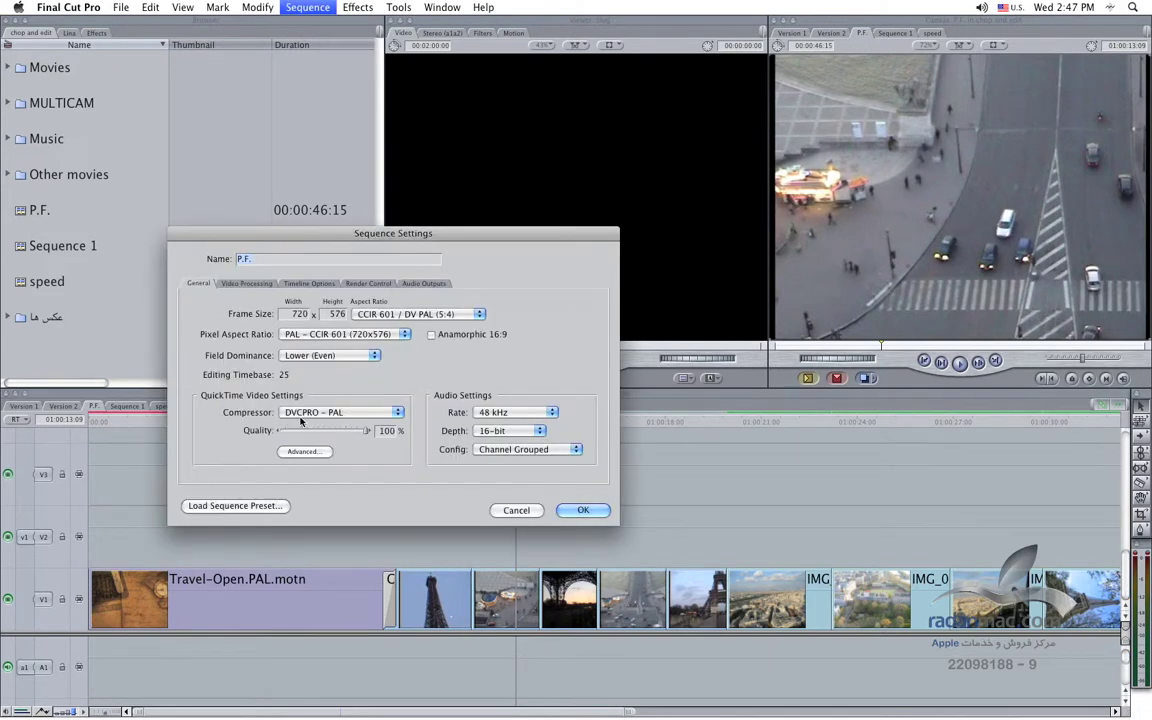
left_click(516, 510)
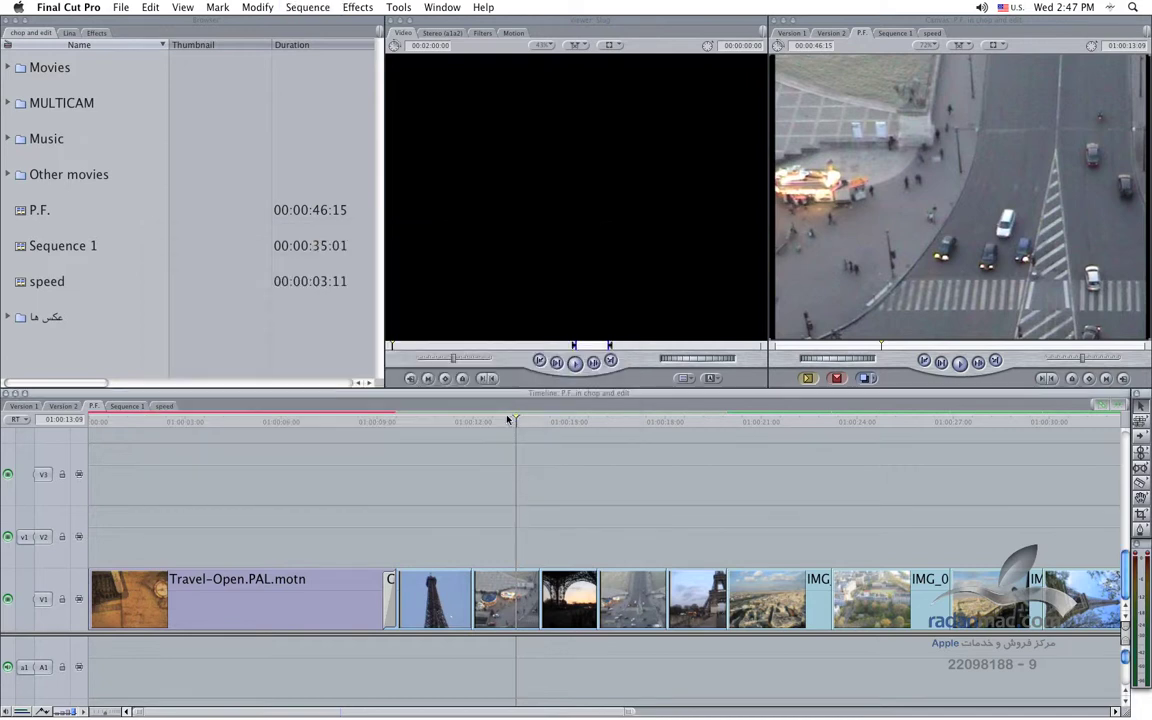
left_click_drag(533, 421, 569, 420)
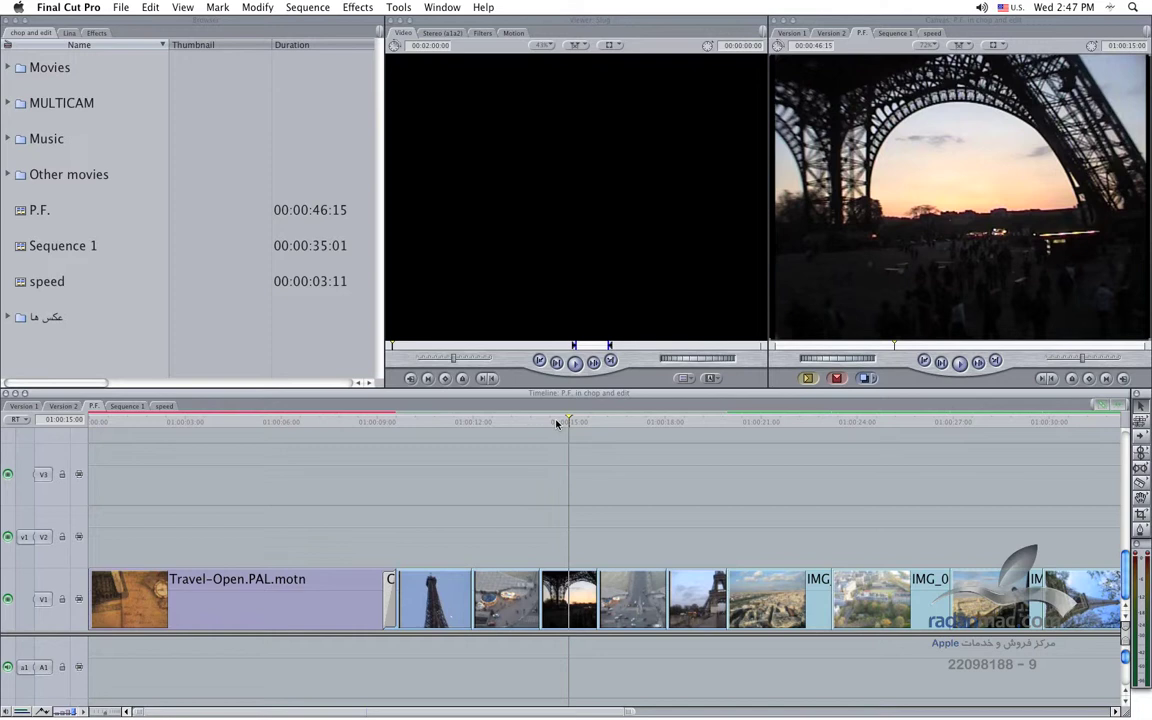
Switch to Version 2, scrub it, and check its 1440×1080 DVCPRO HD 1080p25 settings without changes
left_click(57, 407)
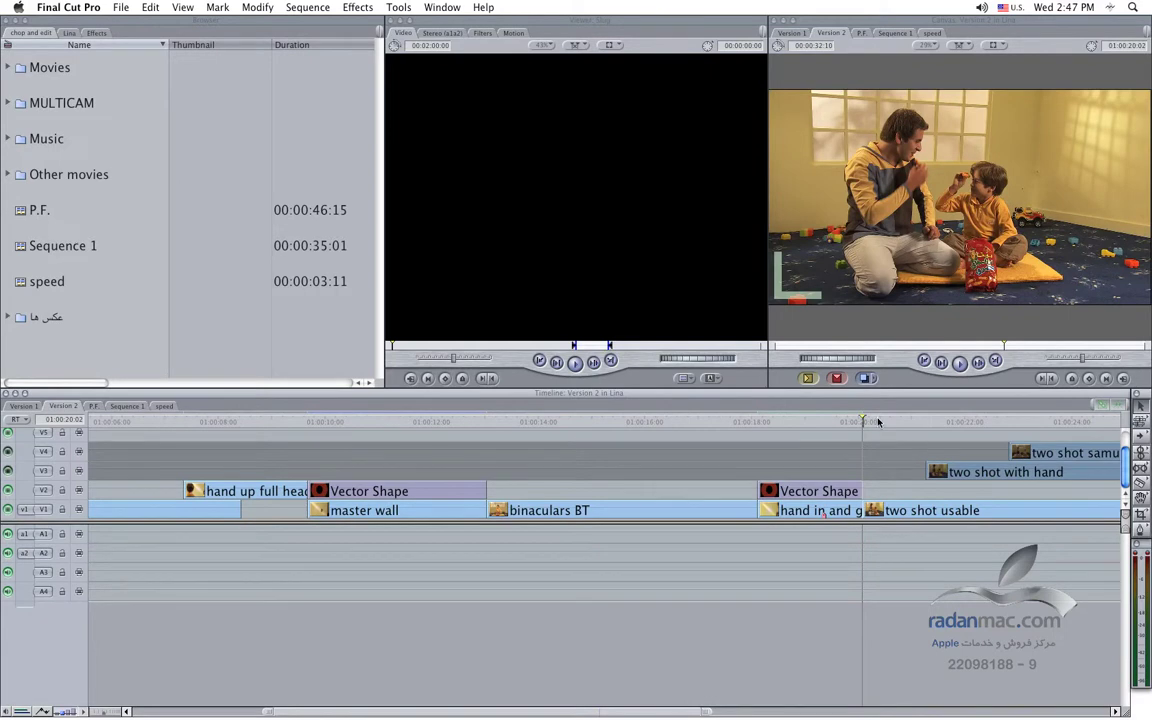
left_click_drag(878, 421, 907, 421)
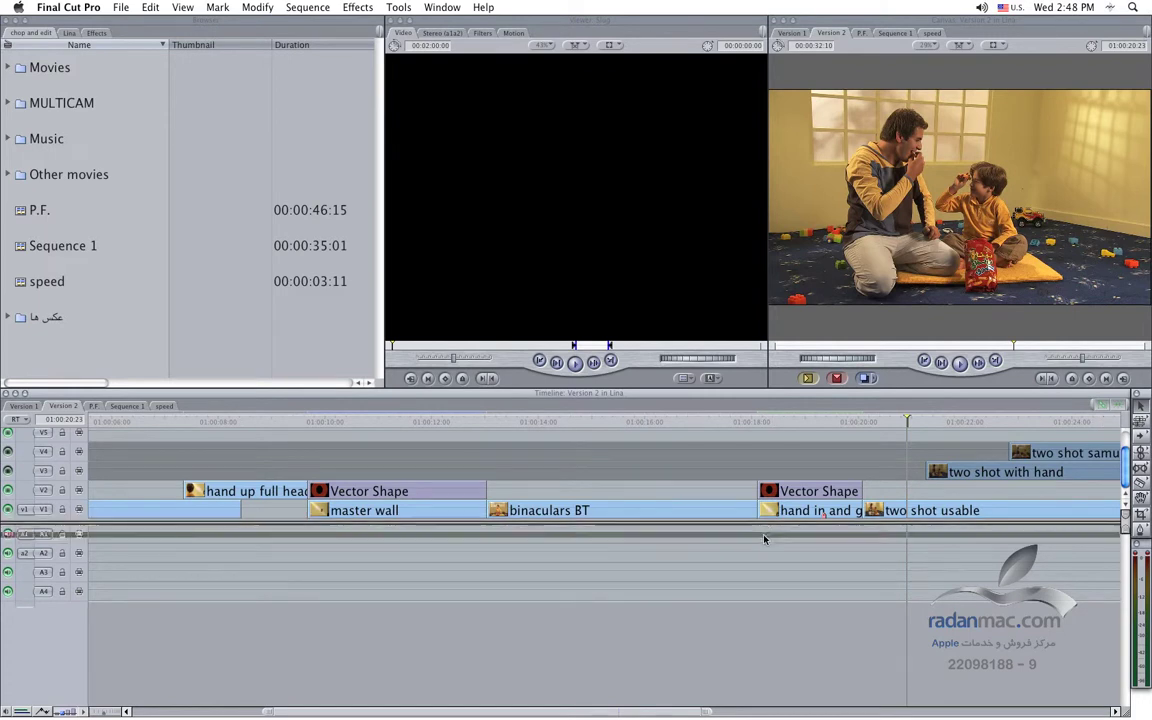
scroll(763, 540, "up", 1)
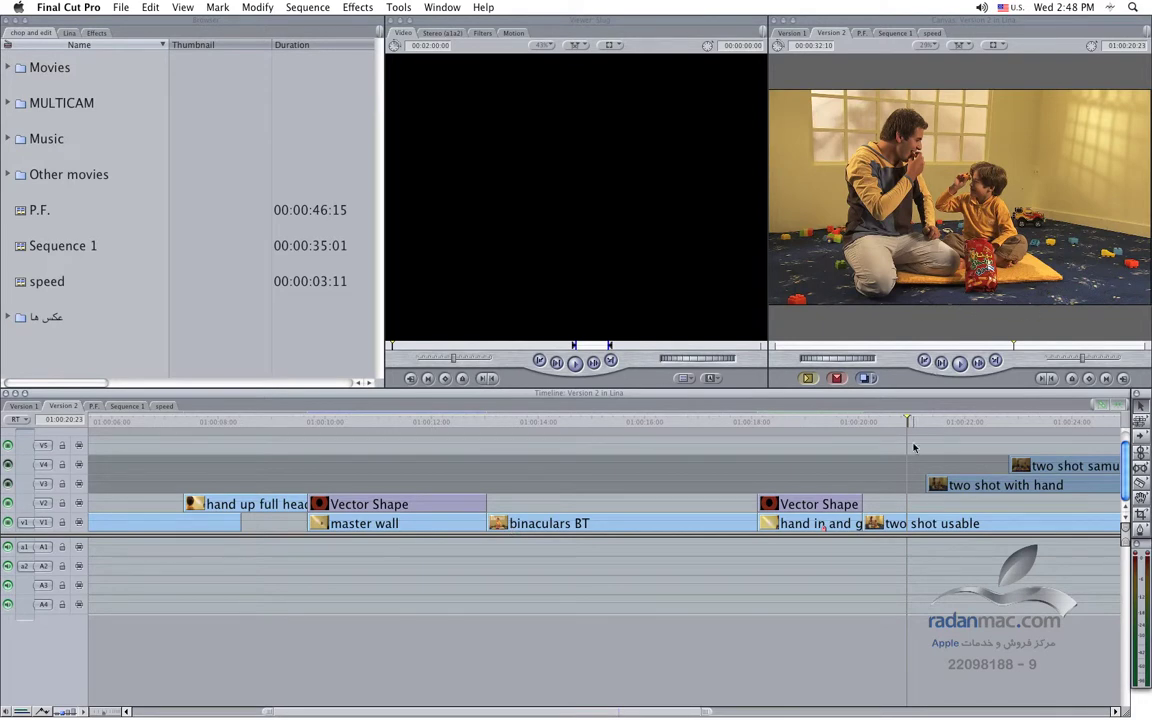
key("super+0")
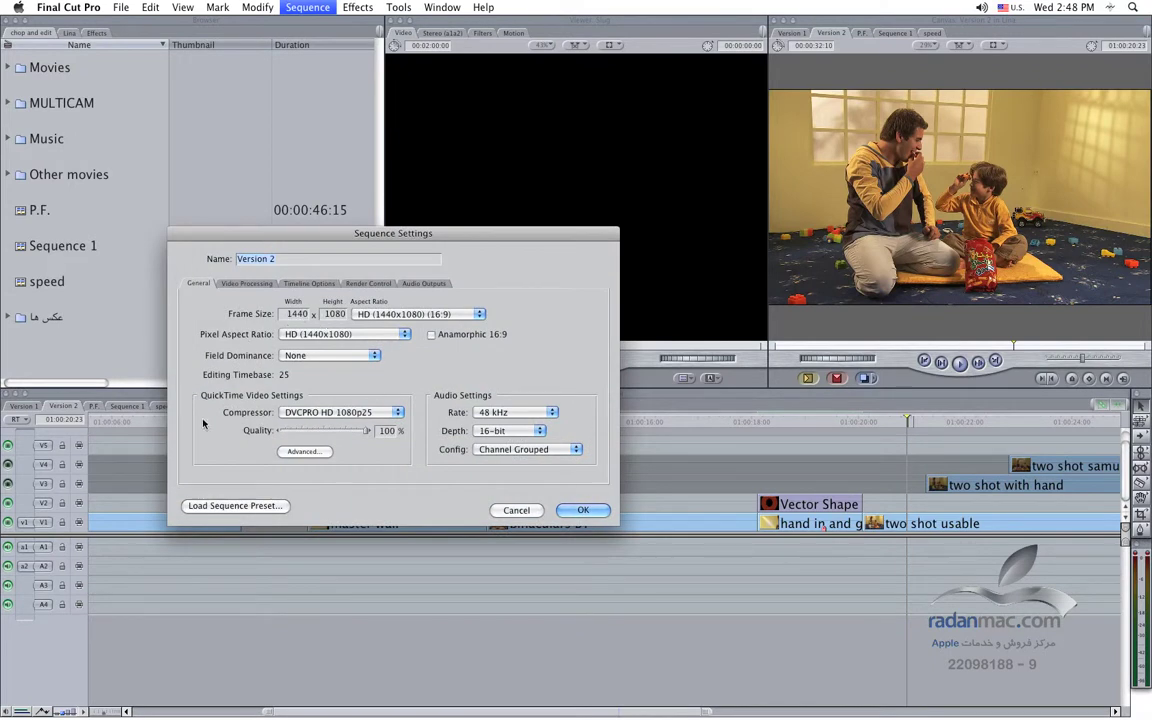
left_click(516, 510)
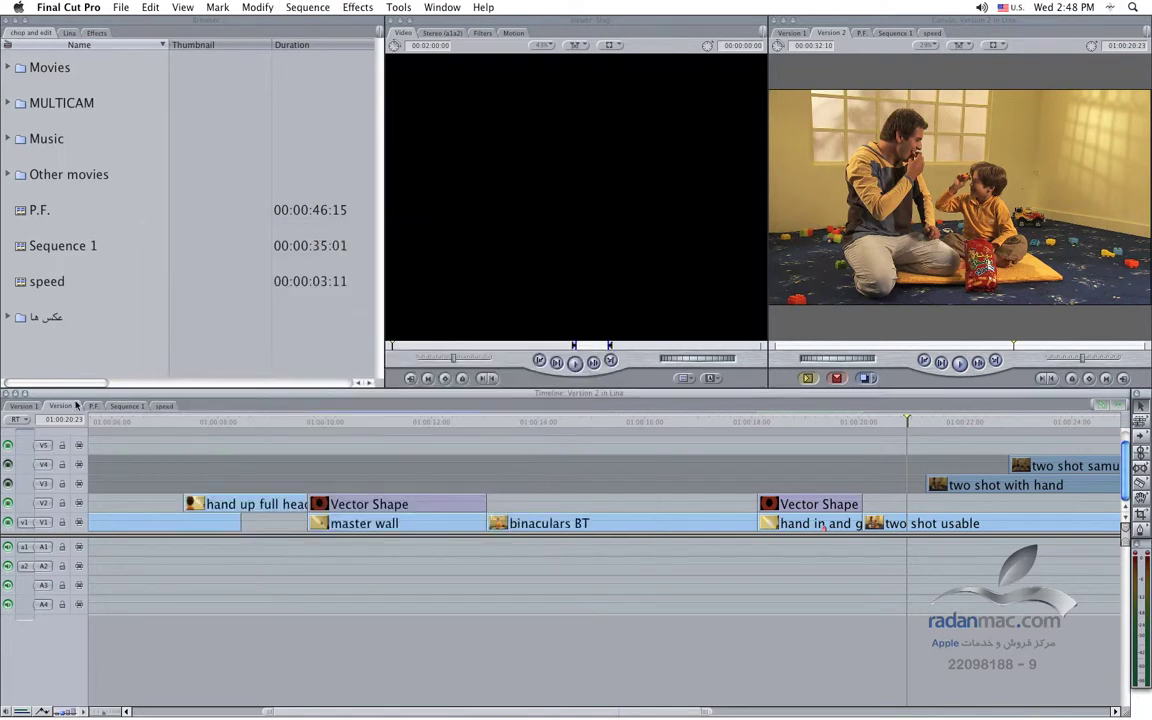
left_click(70, 346)
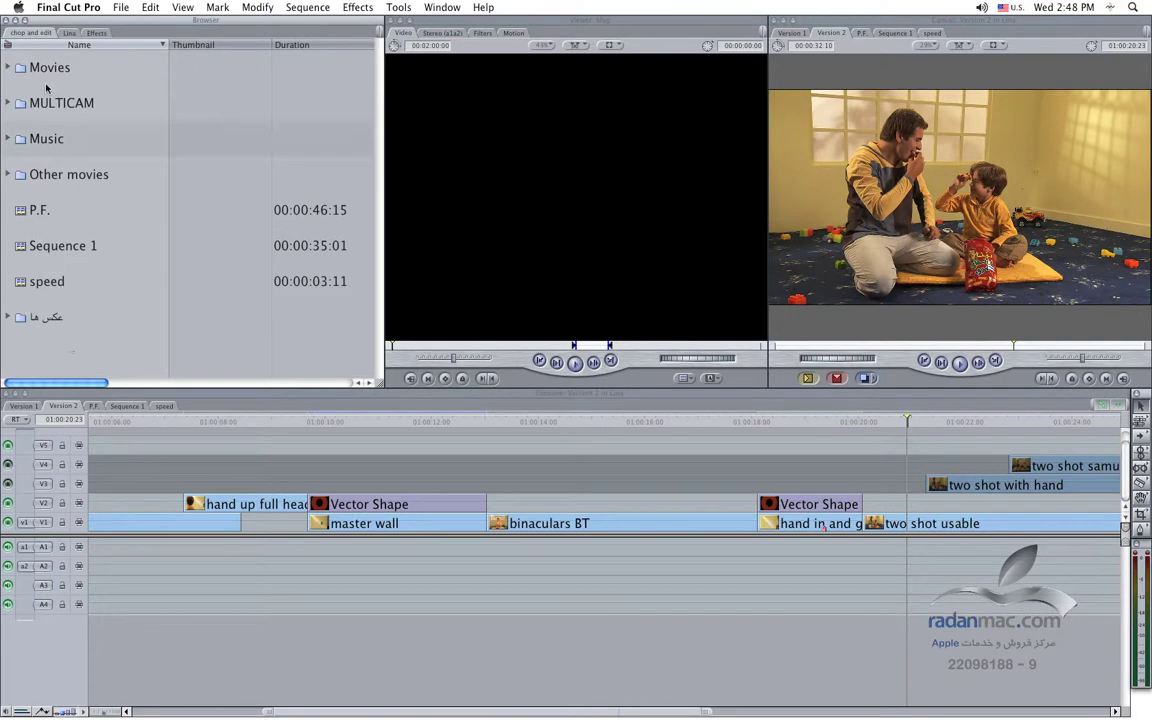
In the Lins bin, create a sequence named PAL CONVERT, open it, and view its settings
left_click(66, 32)
scroll(50, 200, "down", 5)
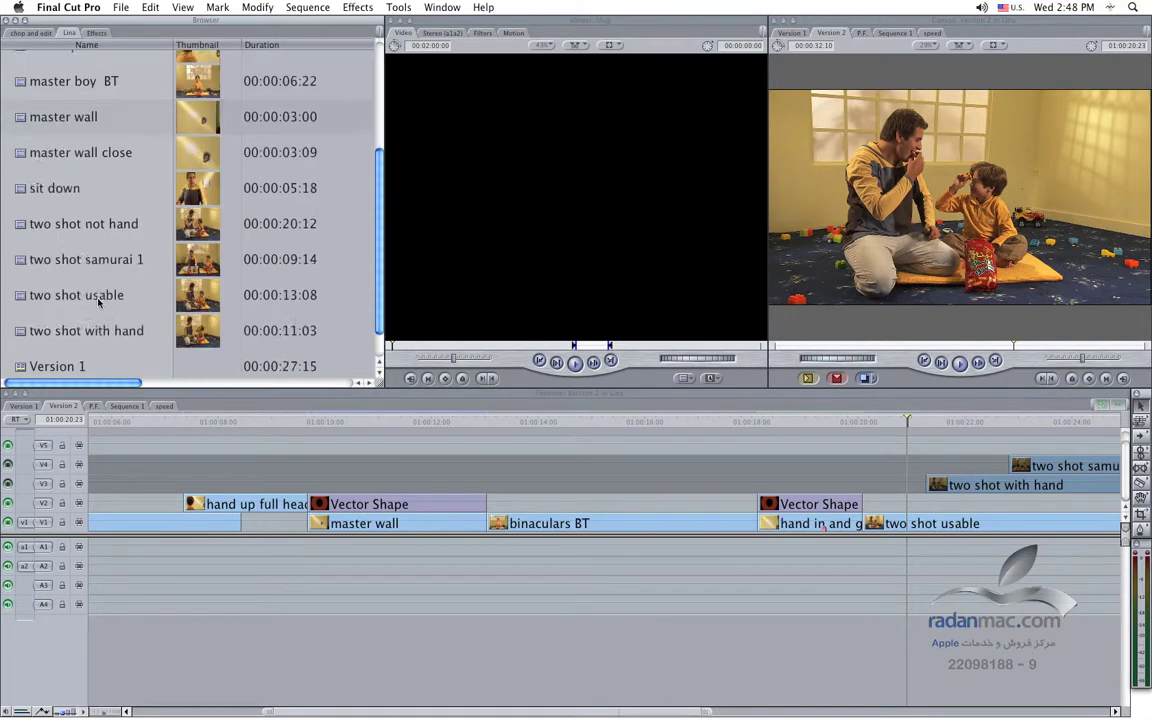
left_click(110, 368)
key("super+n")
type("z")
key("BackSpace")
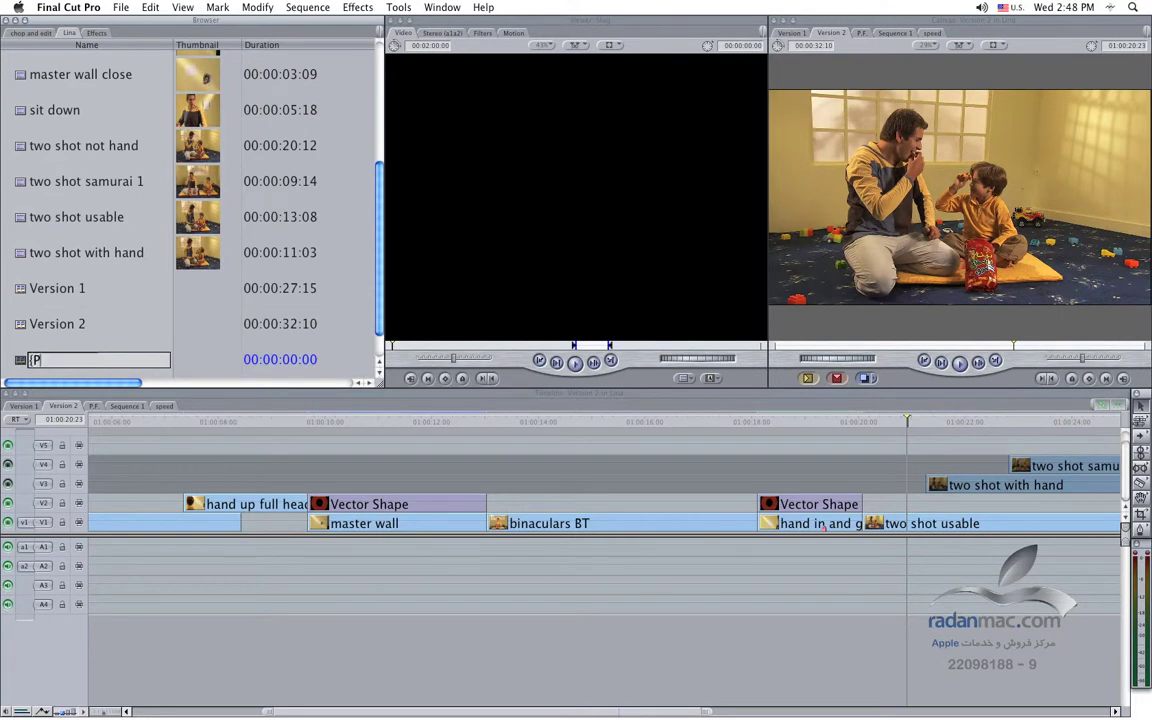
type("AL CONVERT")
key("Return")
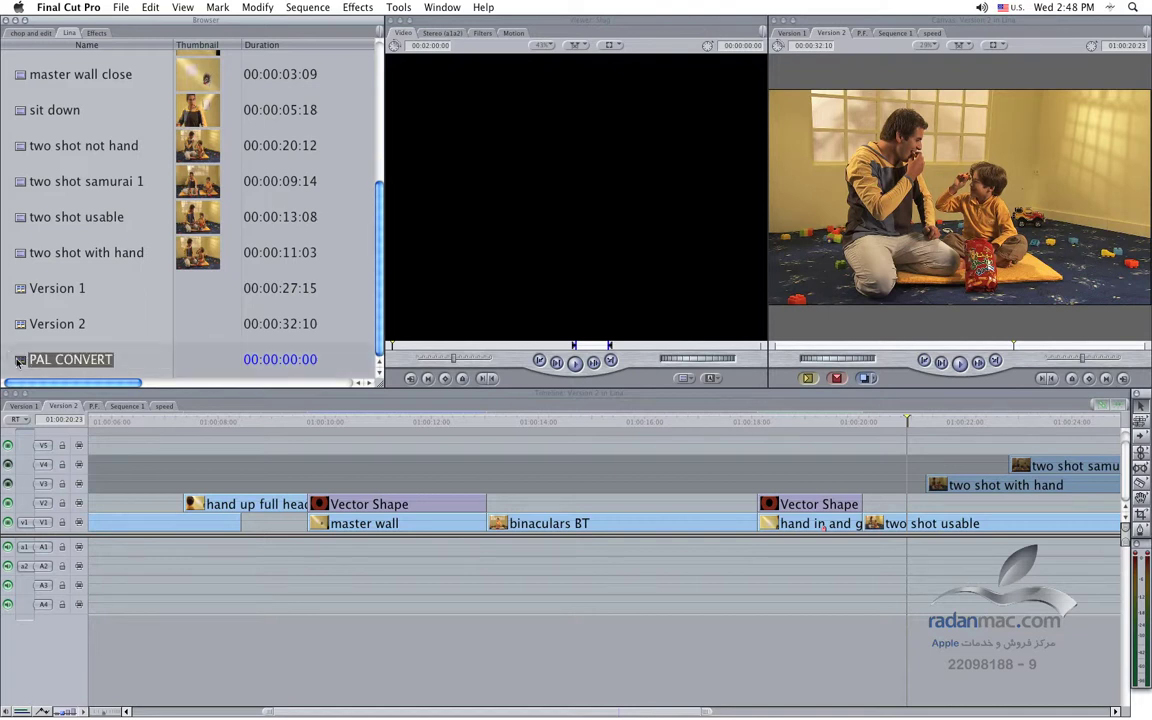
double_click(18, 362)
key("super+0")
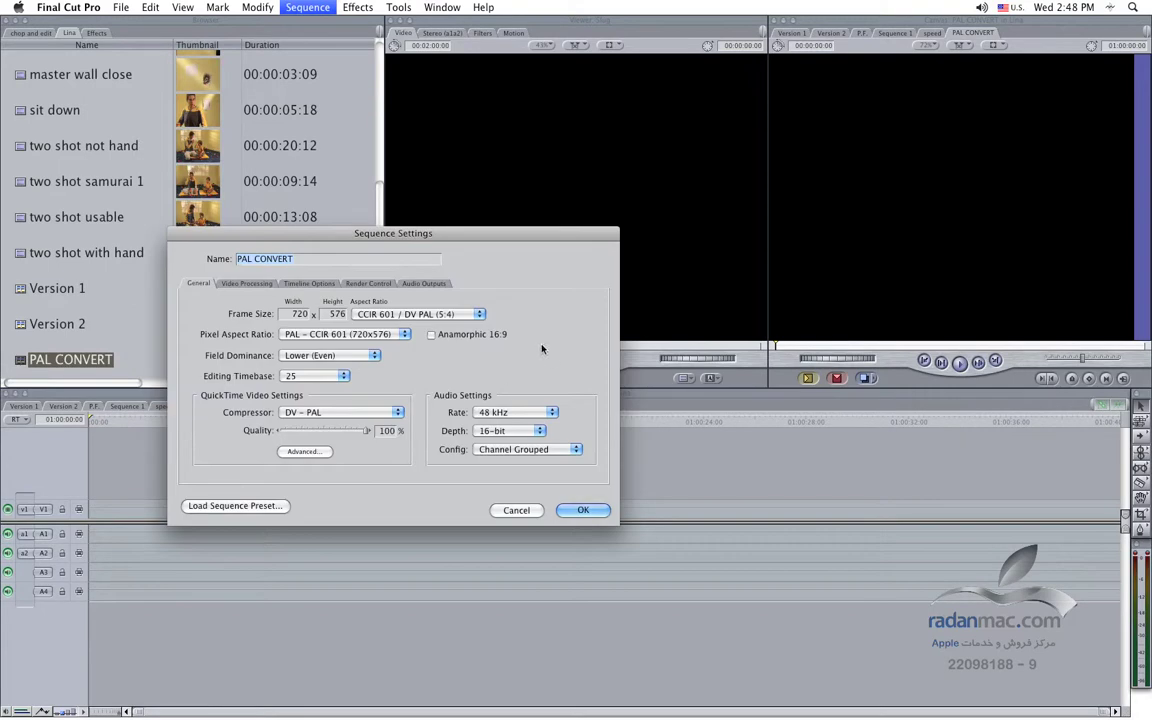
Accept PAL CONVERT's 720×576 DV-PAL settings with OK
left_click_drag(404, 232, 702, 258)
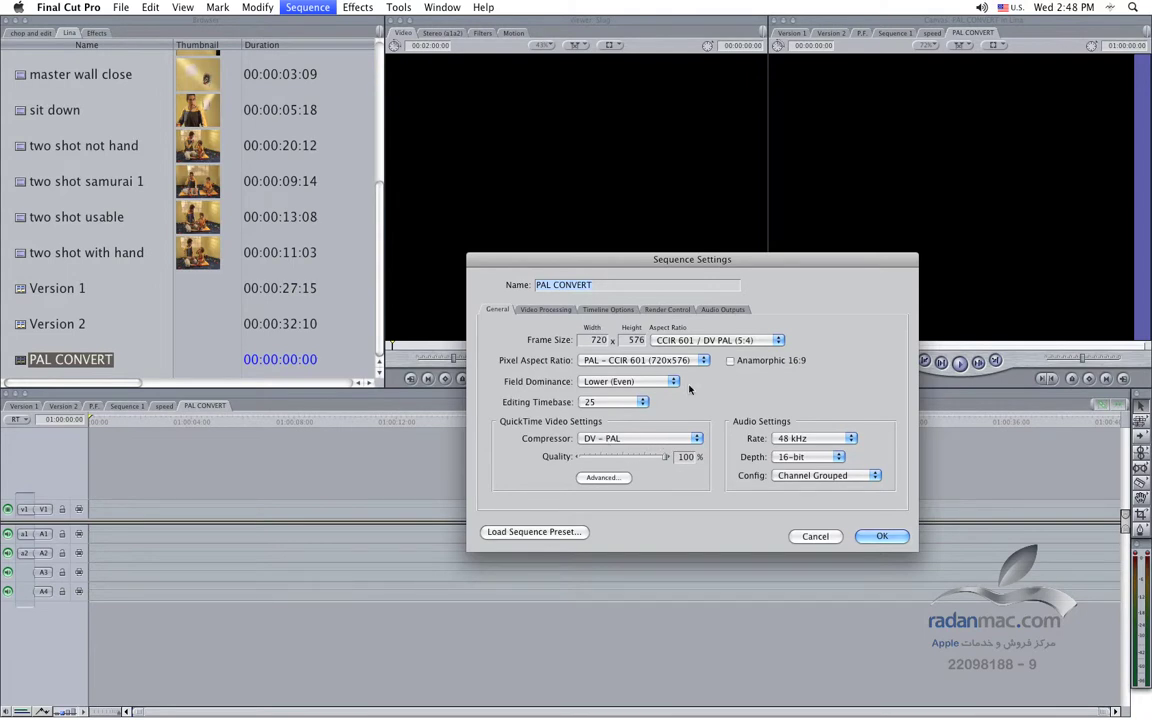
left_click(880, 536)
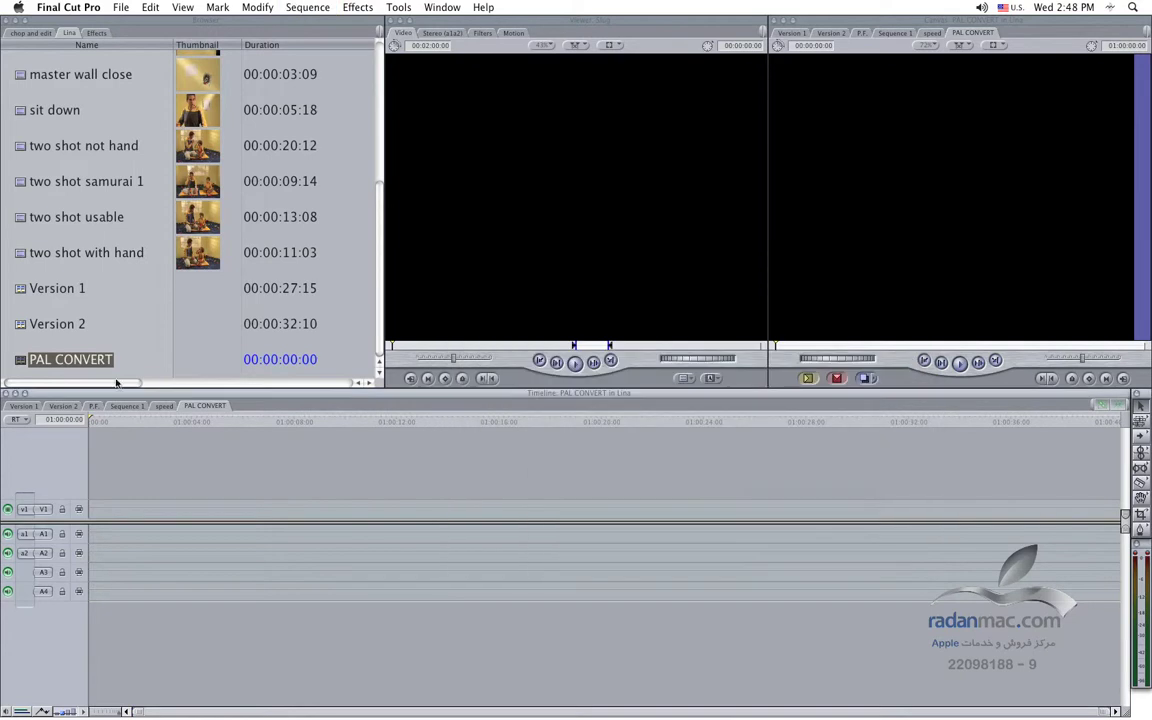
Drop Version 2 into PAL CONVERT, declining to match settings, scrub it, and reopen sequence settings
mouse_move(45, 324)
left_mouse_down()
mouse_move(99, 407)
mouse_move(90, 459)
left_mouse_up()
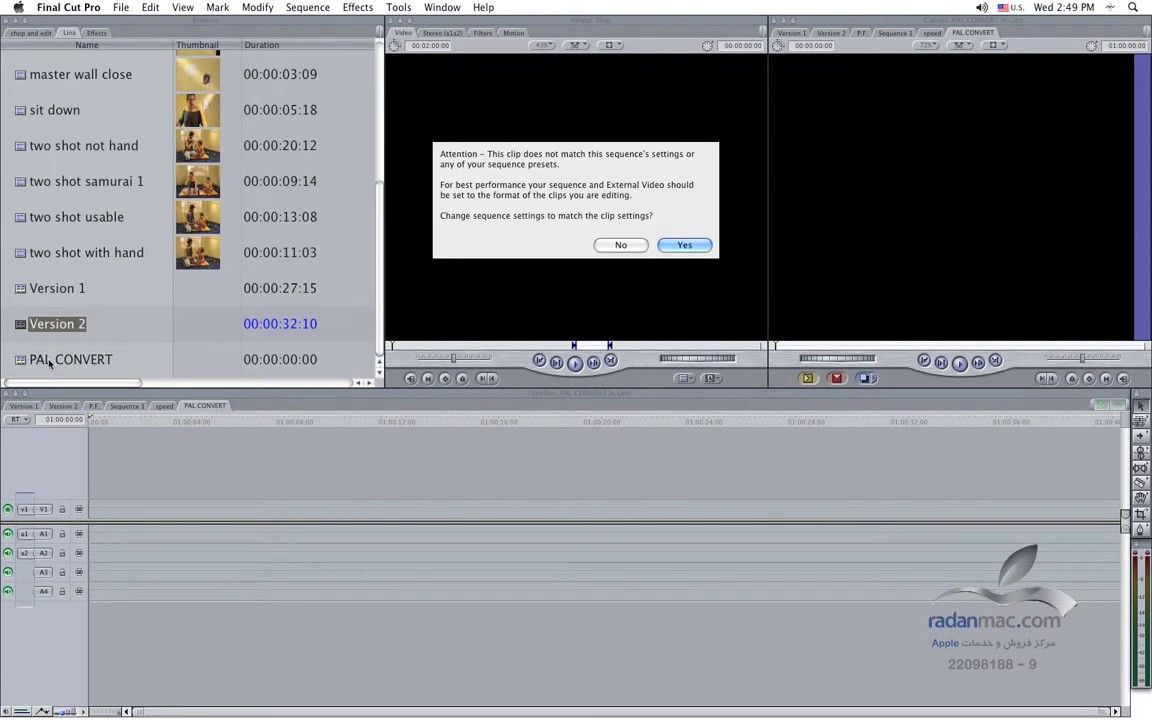
left_click(612, 247)
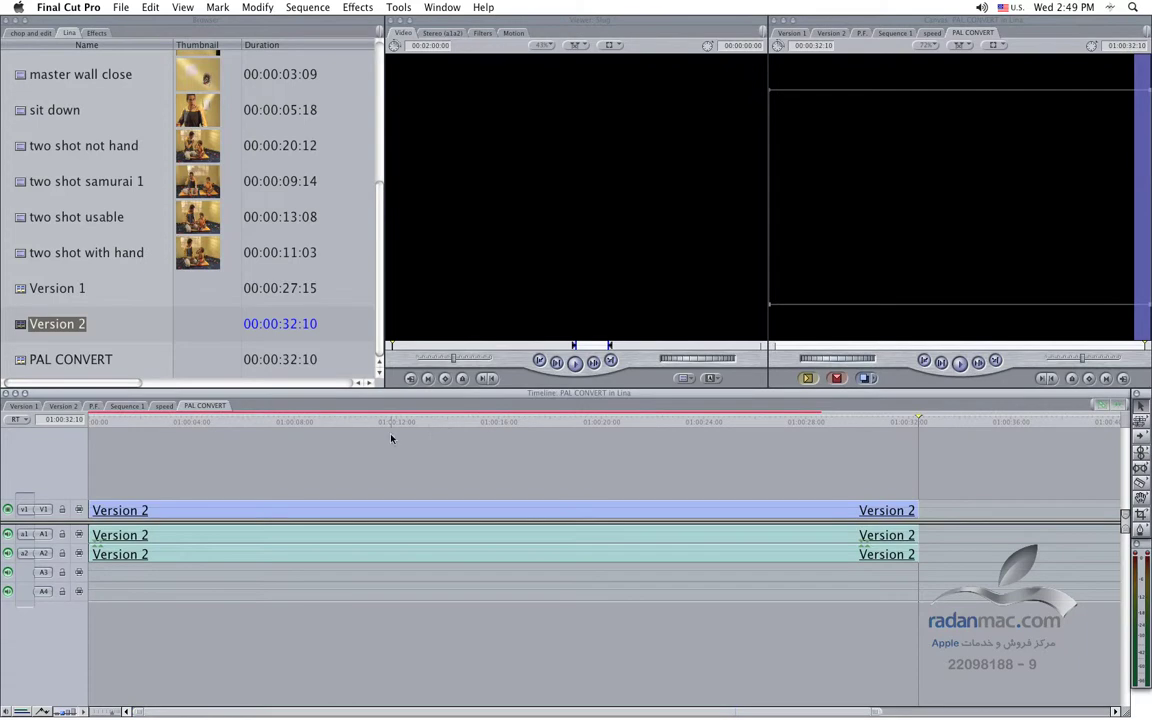
left_click(427, 422)
left_click_drag(402, 426, 344, 427)
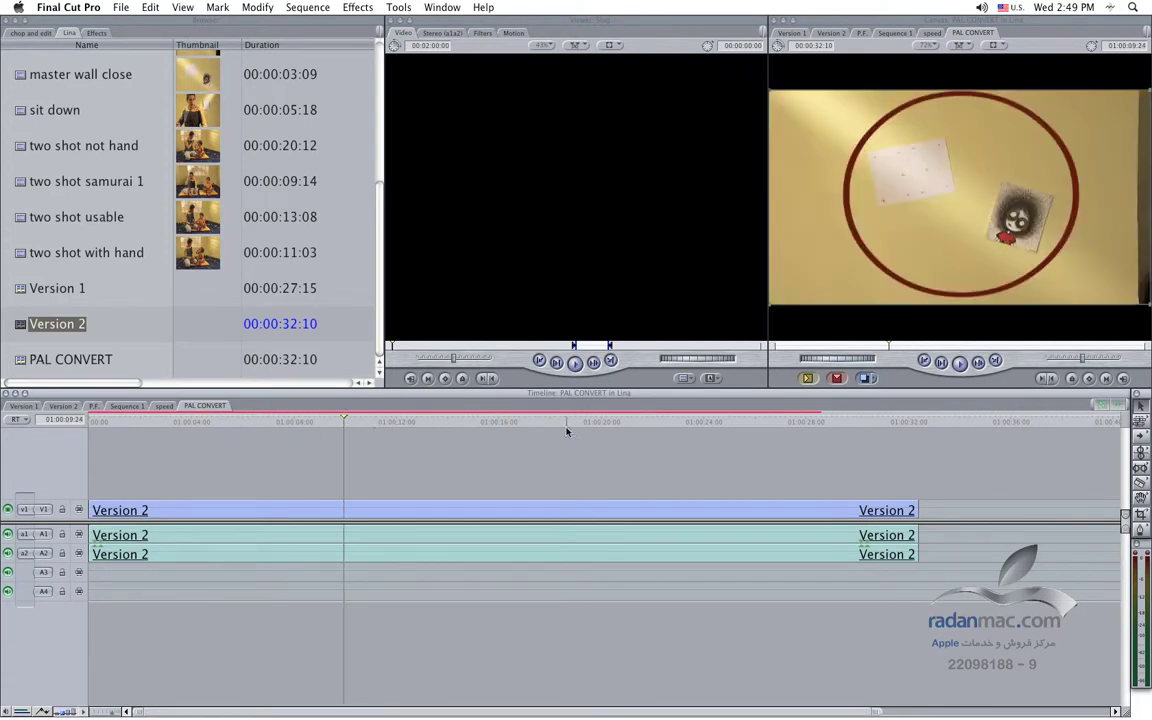
left_click(723, 422)
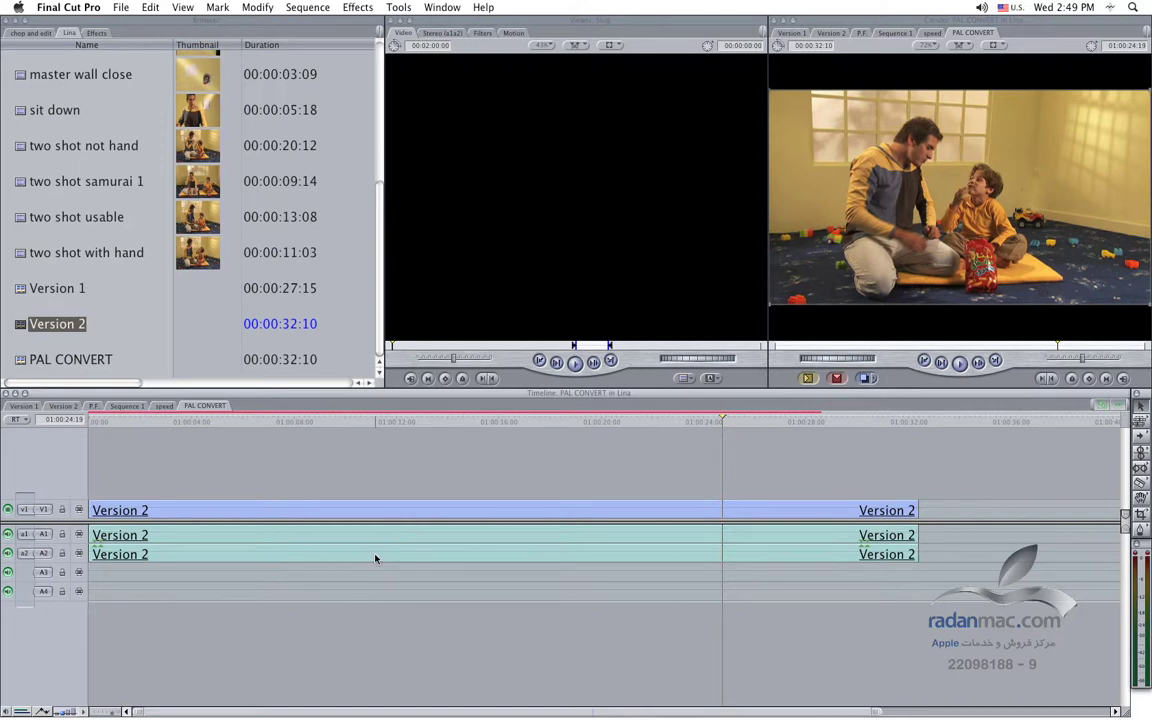
key("super+0")
mouse_move(612, 264)
left_mouse_down()
mouse_move(477, 224)
mouse_move(319, 129)
left_mouse_up()
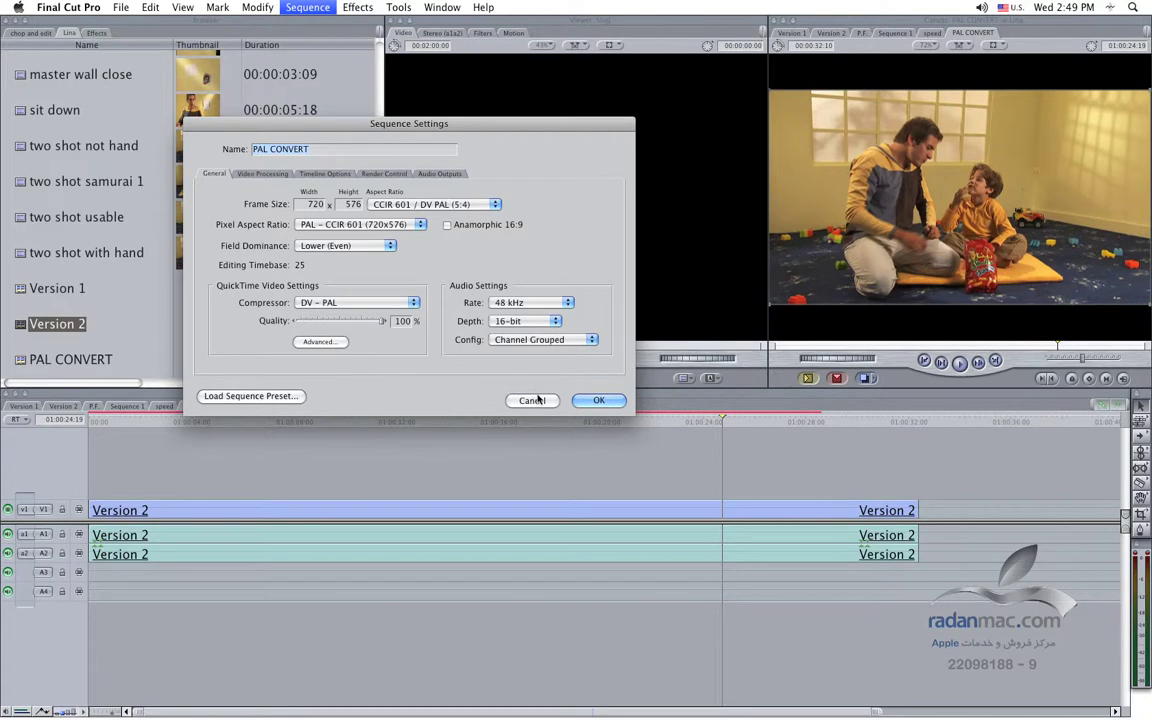
Cancel the settings and play the nested Version 2 from 01:00:26:13
left_click(598, 400)
left_click(768, 422)
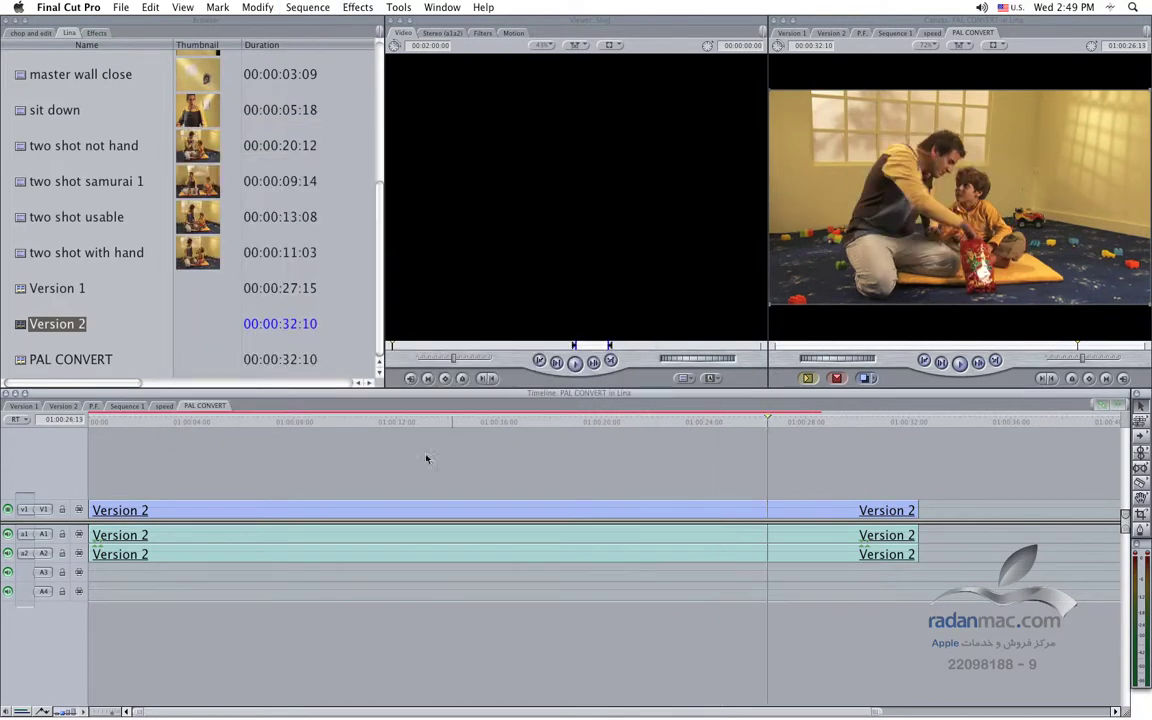
key("space")
key("space")
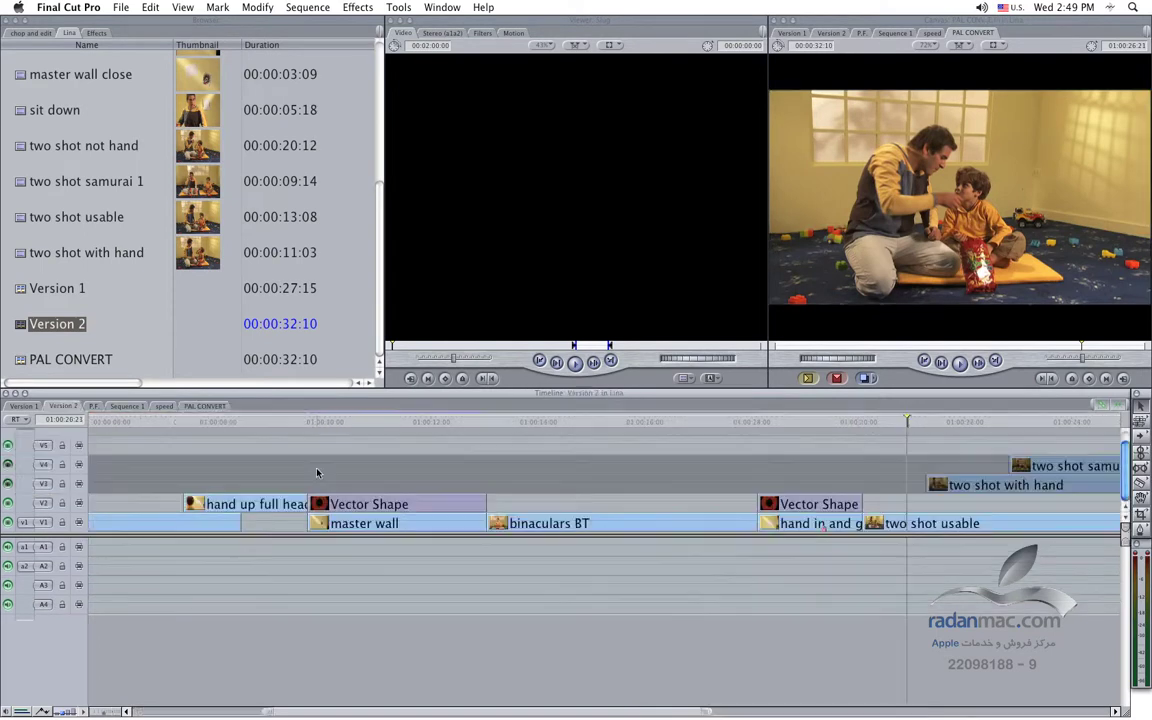
Review the P.F. sequence settings (DVCPRO - PAL, 720×576) and close them without changes
left_click(94, 406)
key("super+0")
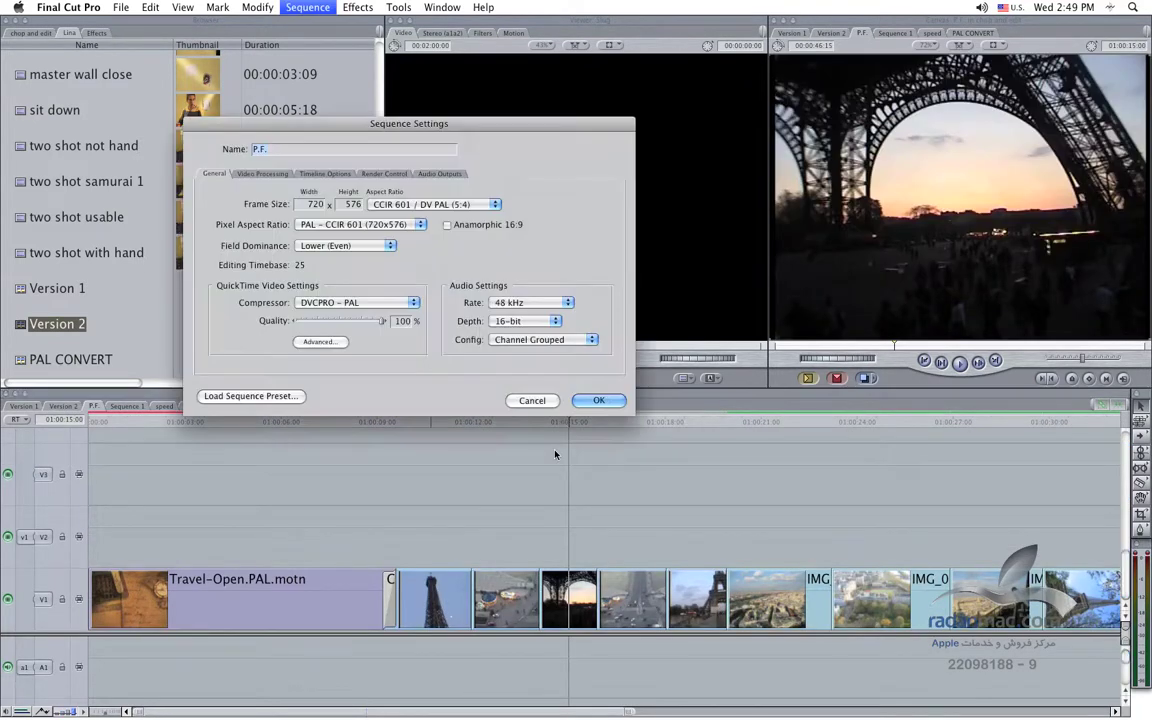
left_click_drag(274, 112, 456, 182)
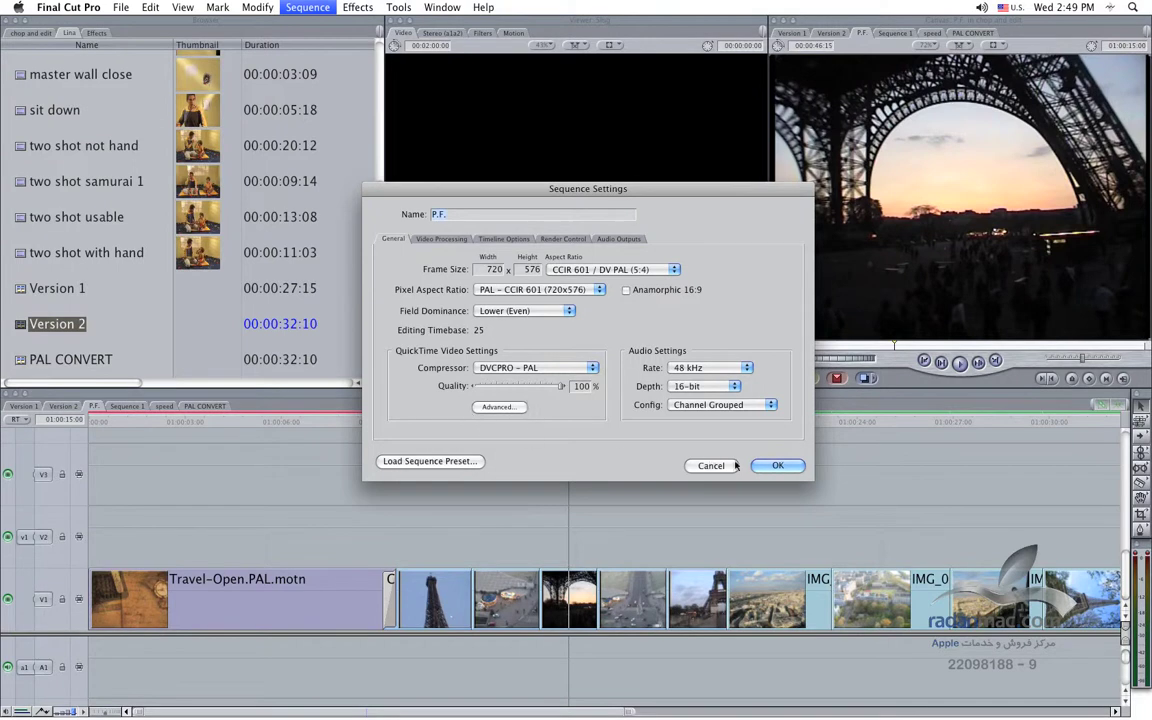
left_click(773, 465)
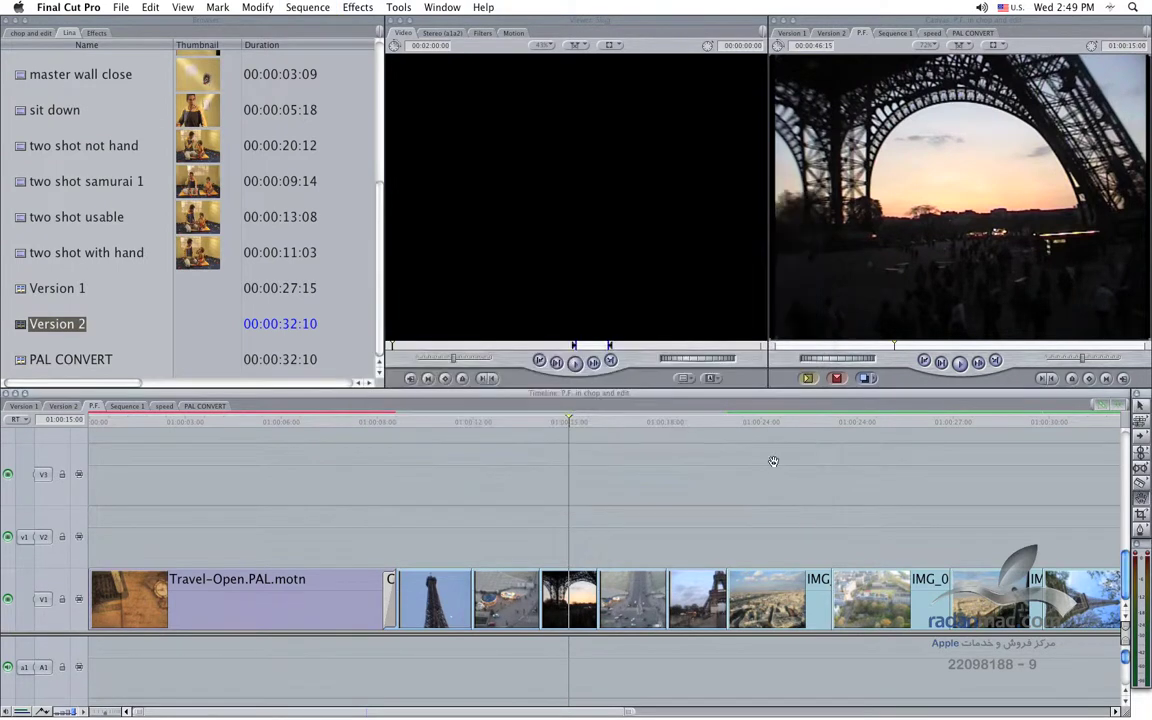